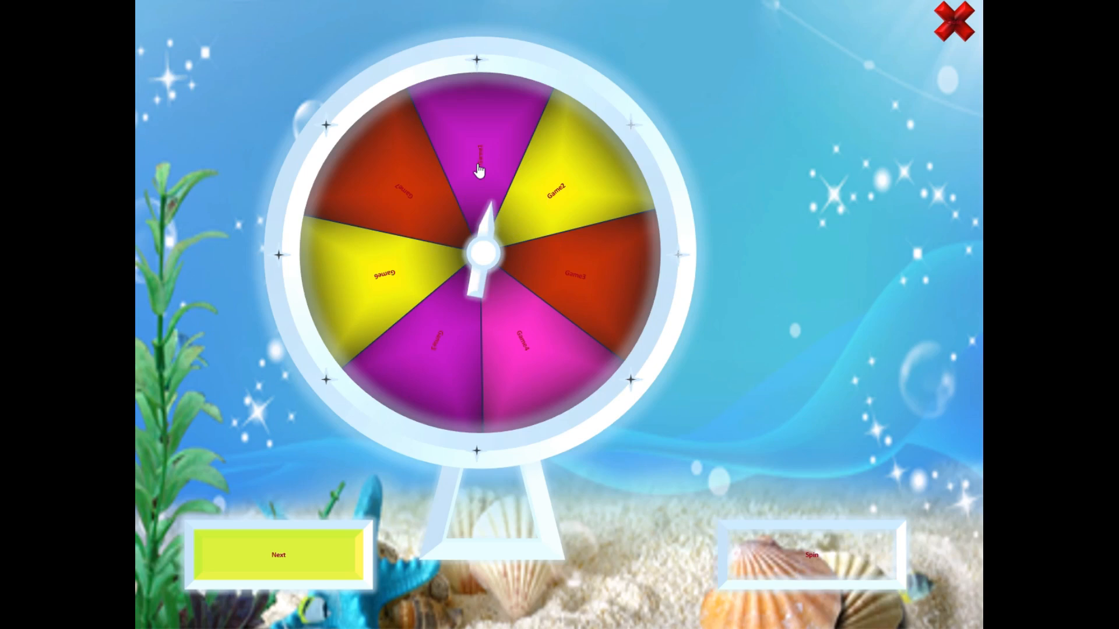
Step: Continue from the wheel to the magic square game and place the number 2 in the grid's first cell
click(285, 554)
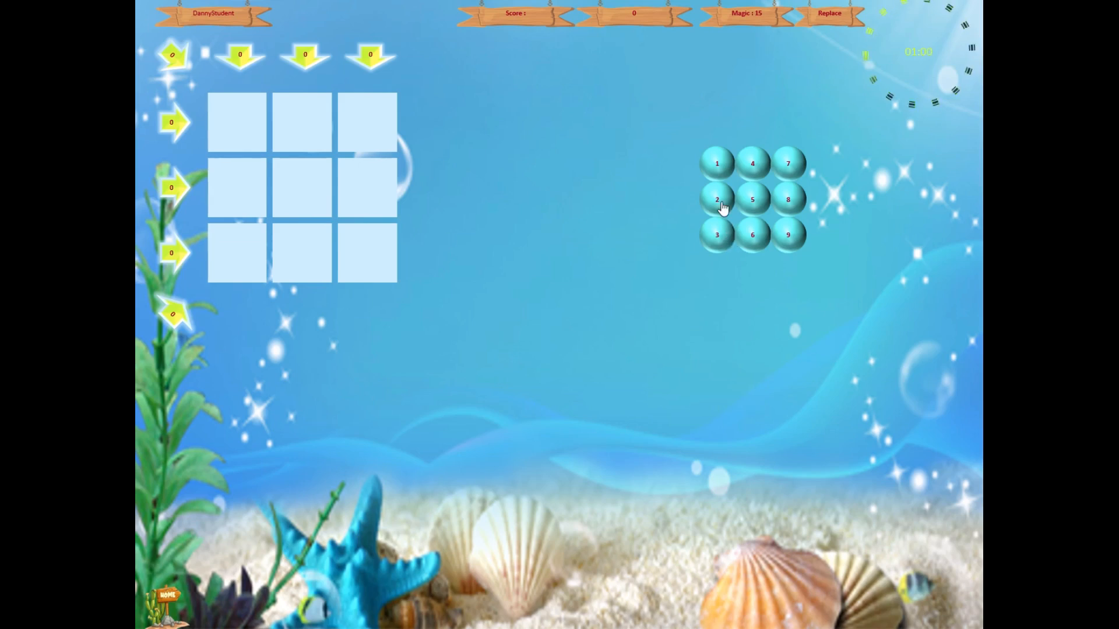
drag(722, 208, 218, 132)
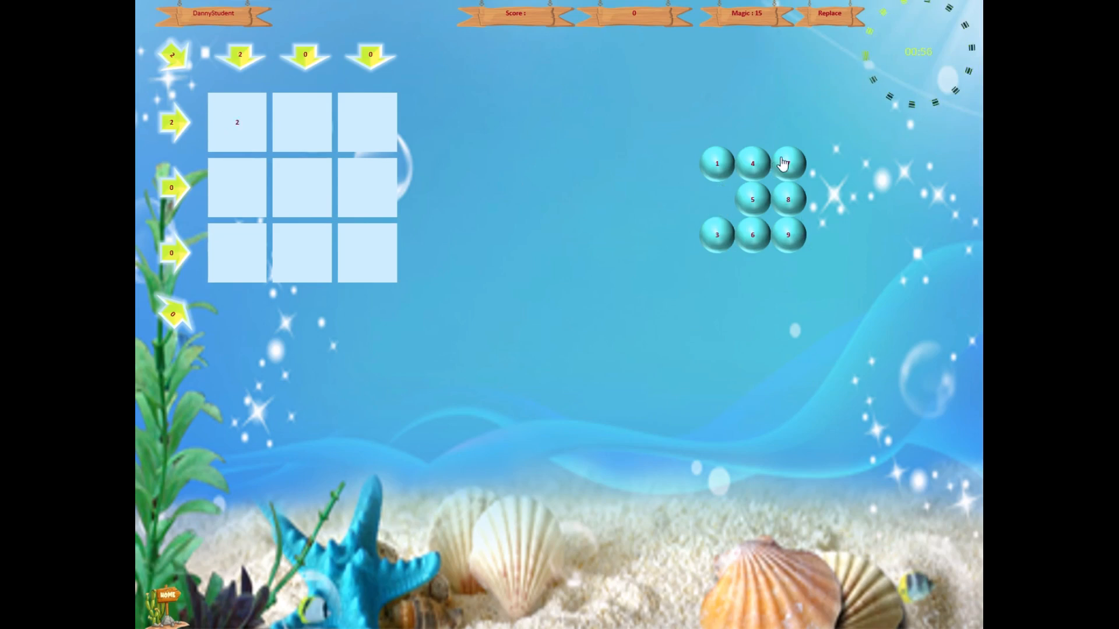
click(317, 117)
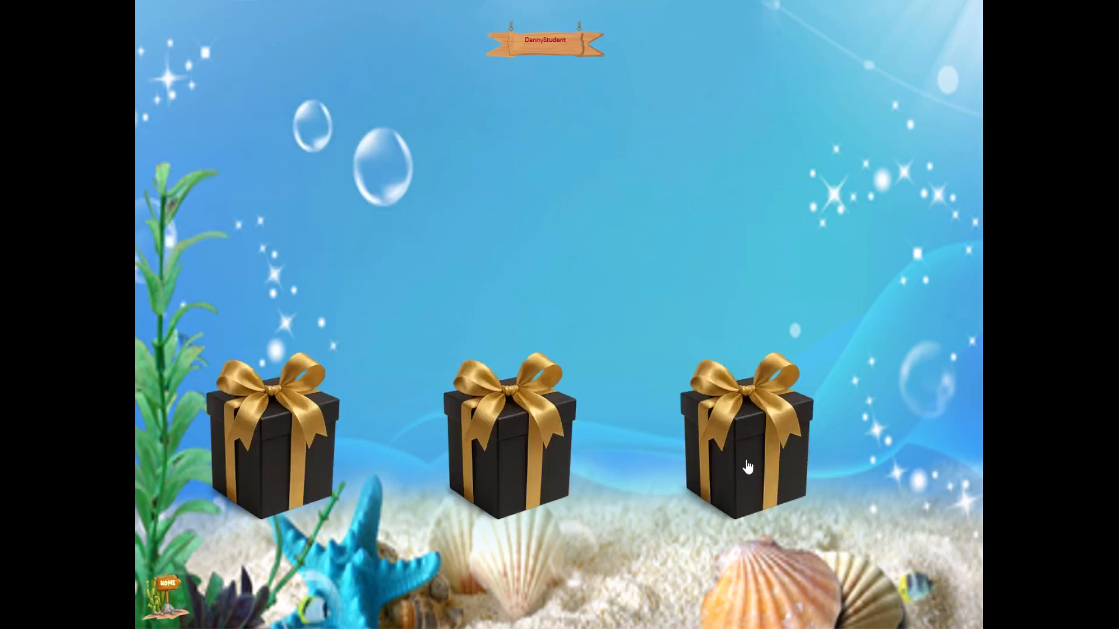
Step: Open the third gift box and return to the game's home
click(747, 463)
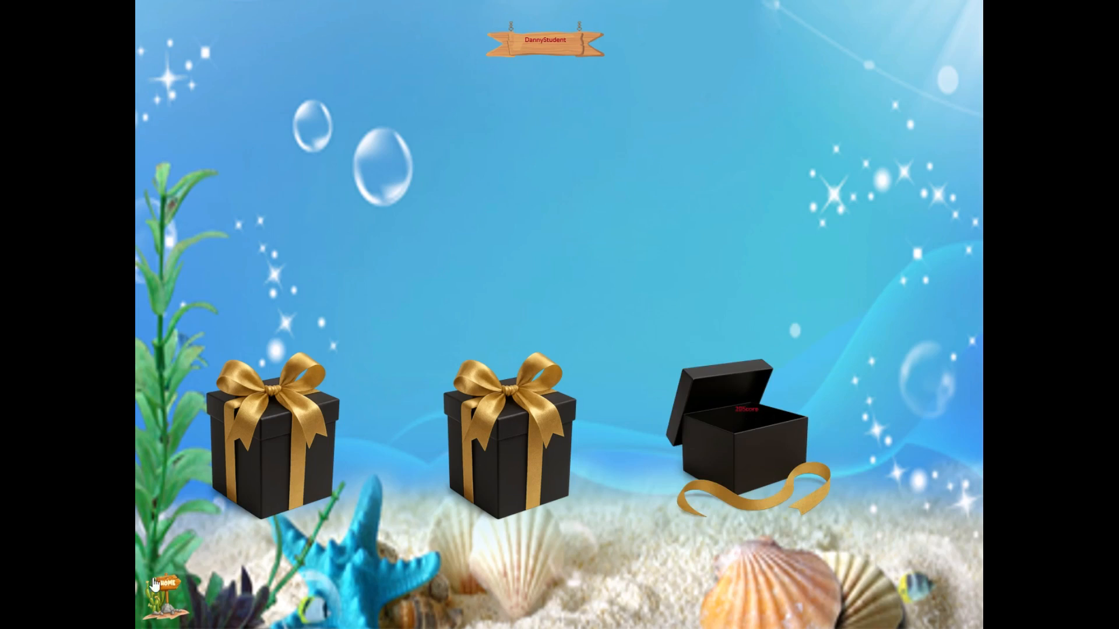
click(158, 597)
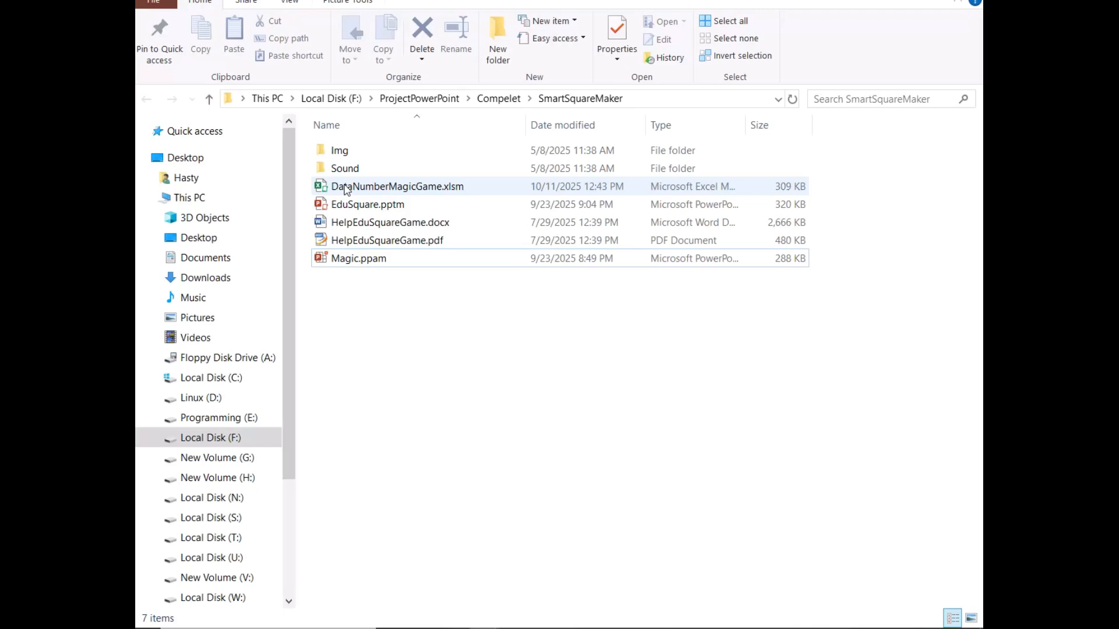
Step: Open the DataNumberMagicGame.xlsm workbook in Excel and bring up its game entry form
double_click(346, 188)
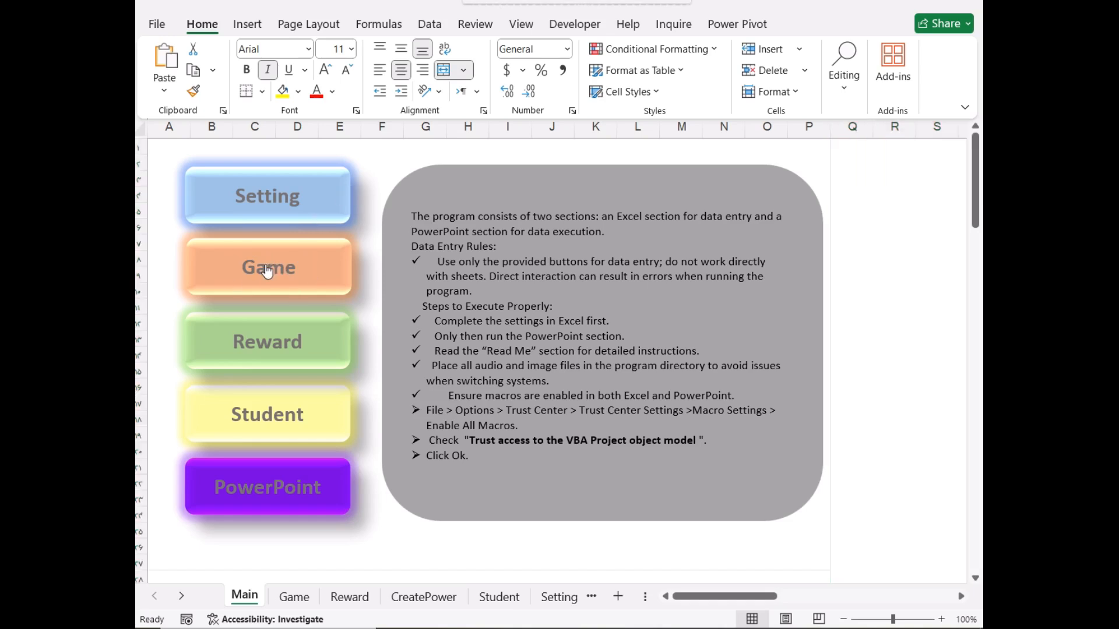
click(266, 265)
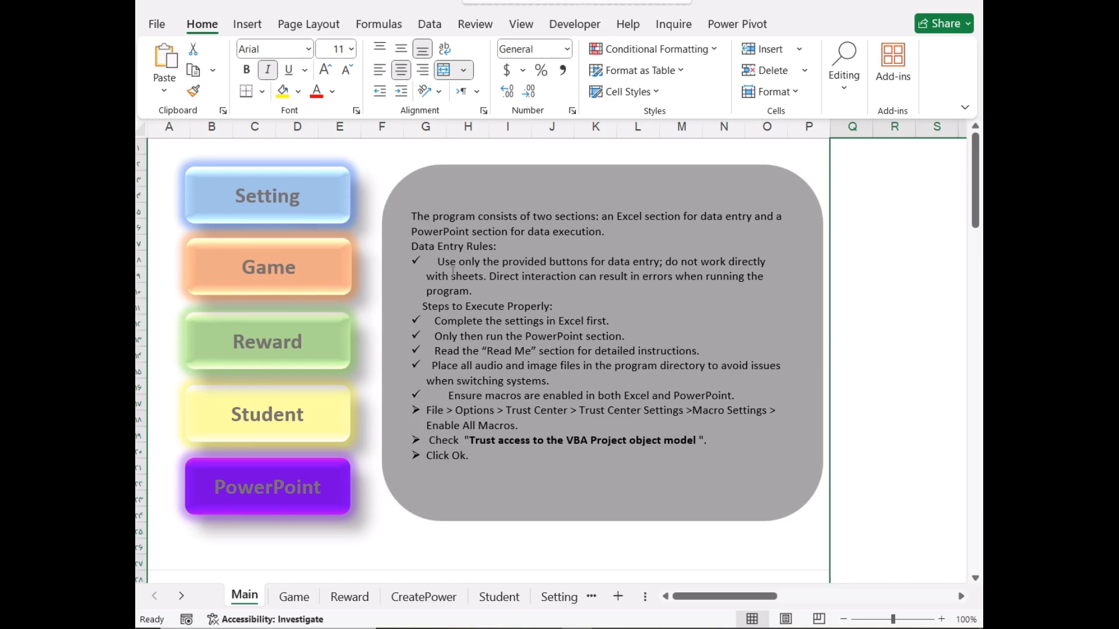
click(264, 267)
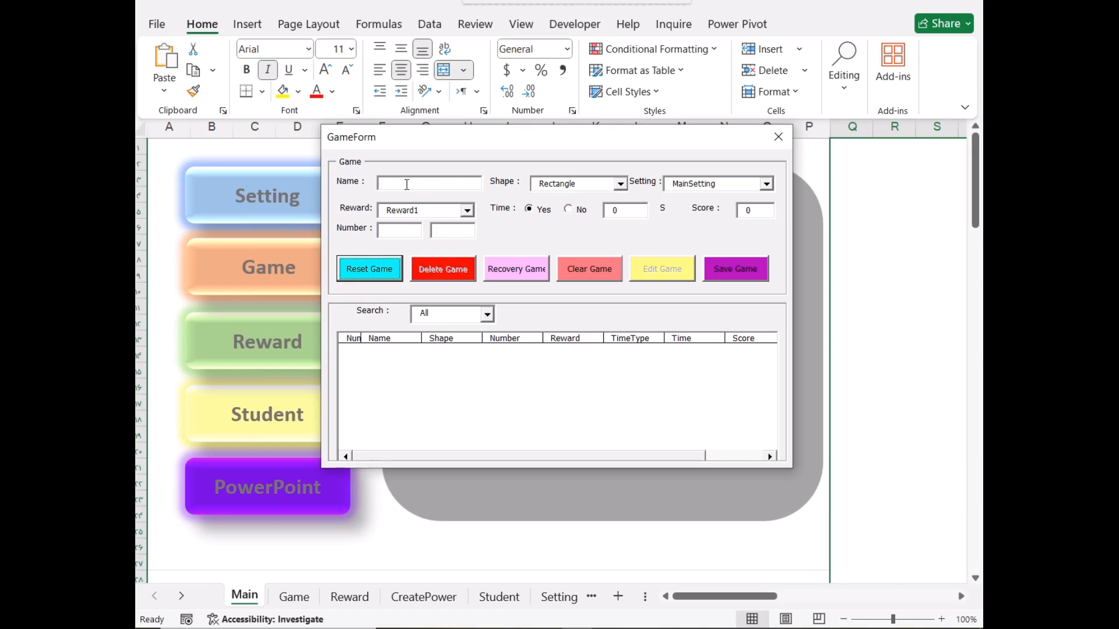
Step: Choose the Rectangle shape, the MainSetting setting and the Reward1 reward for the game
click(626, 182)
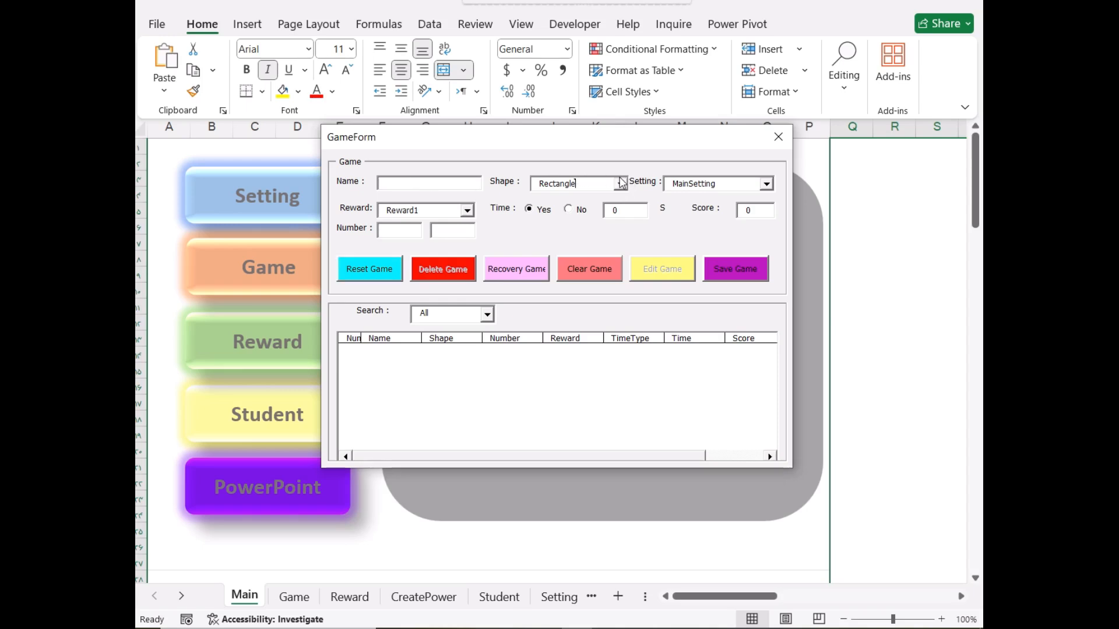
click(622, 185)
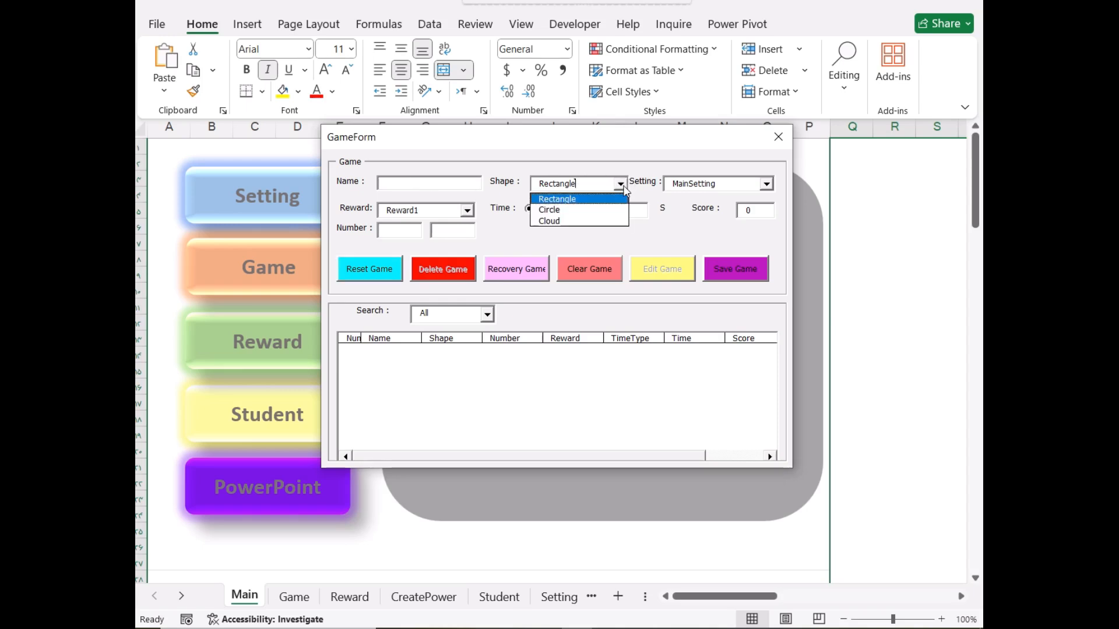
click(574, 200)
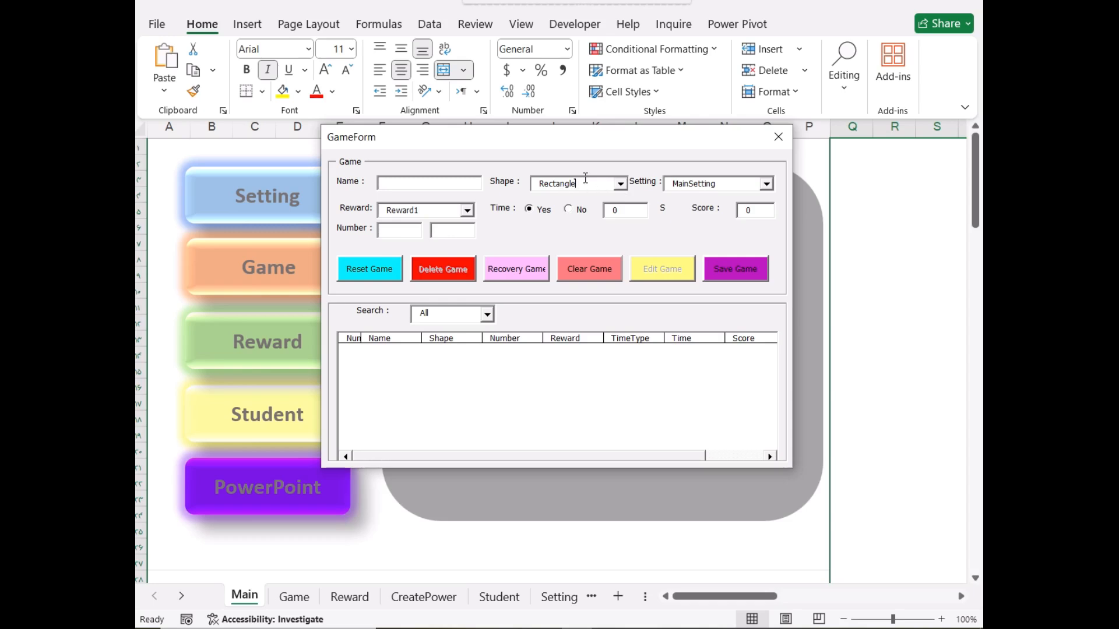
click(766, 184)
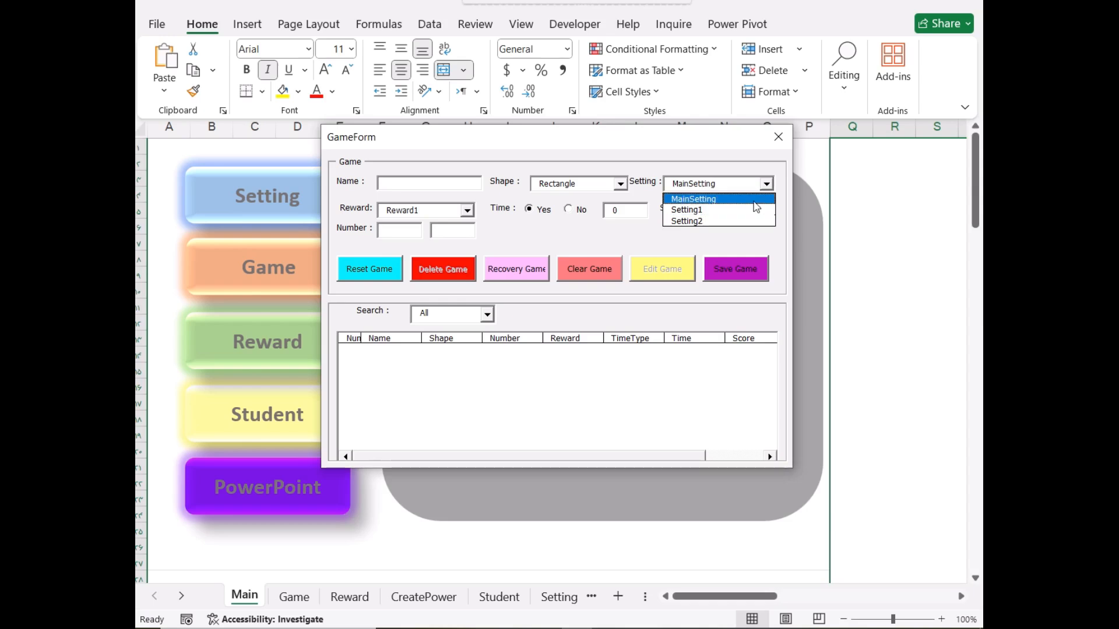
click(754, 201)
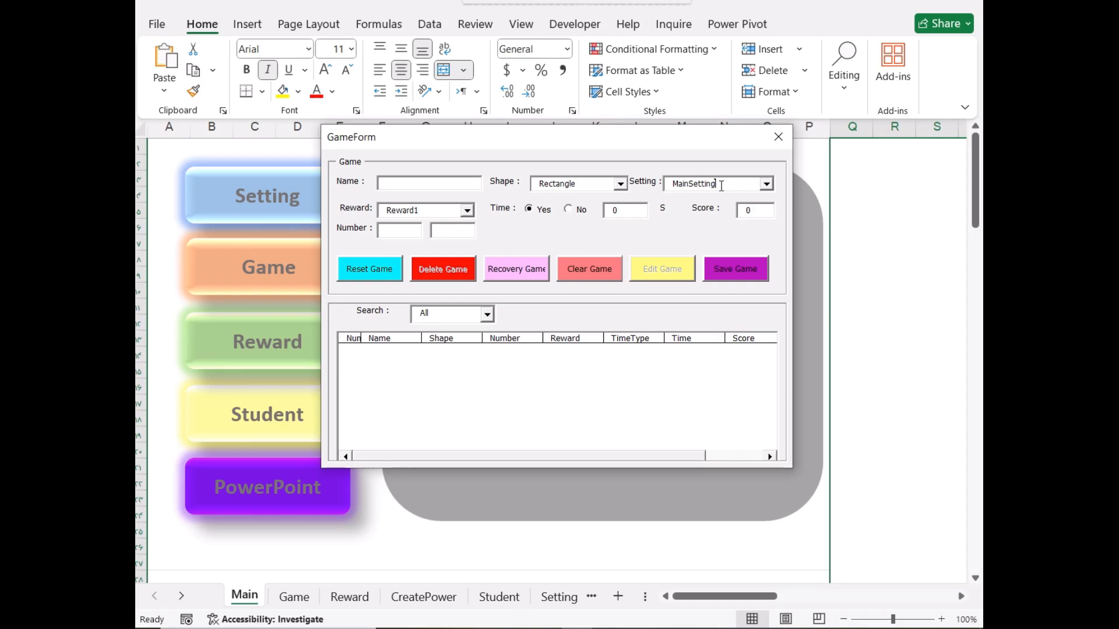
click(468, 210)
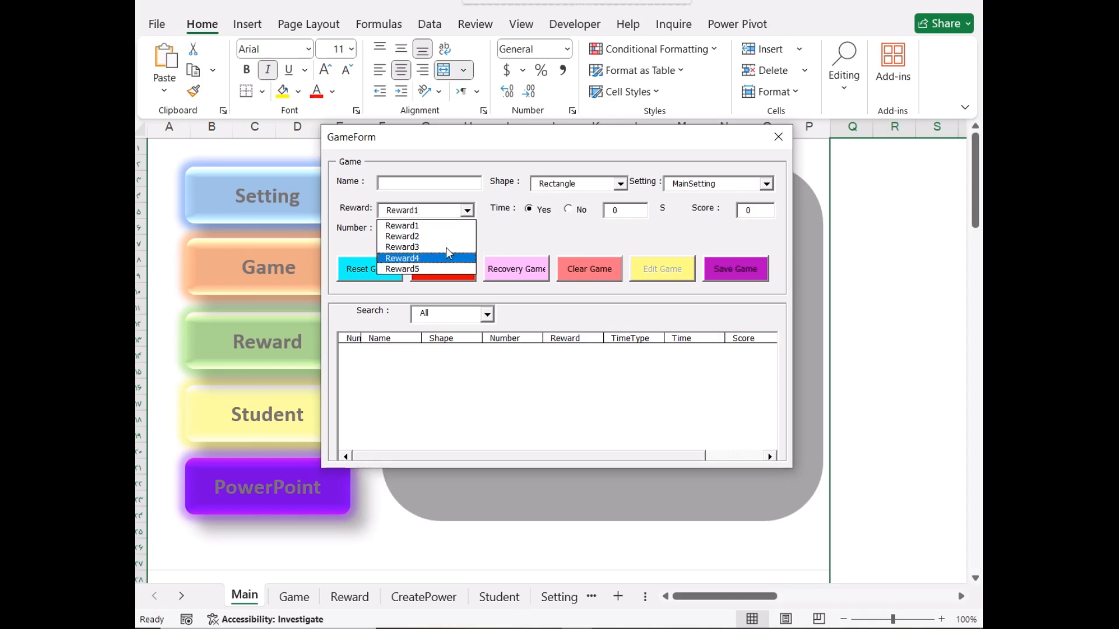
click(454, 227)
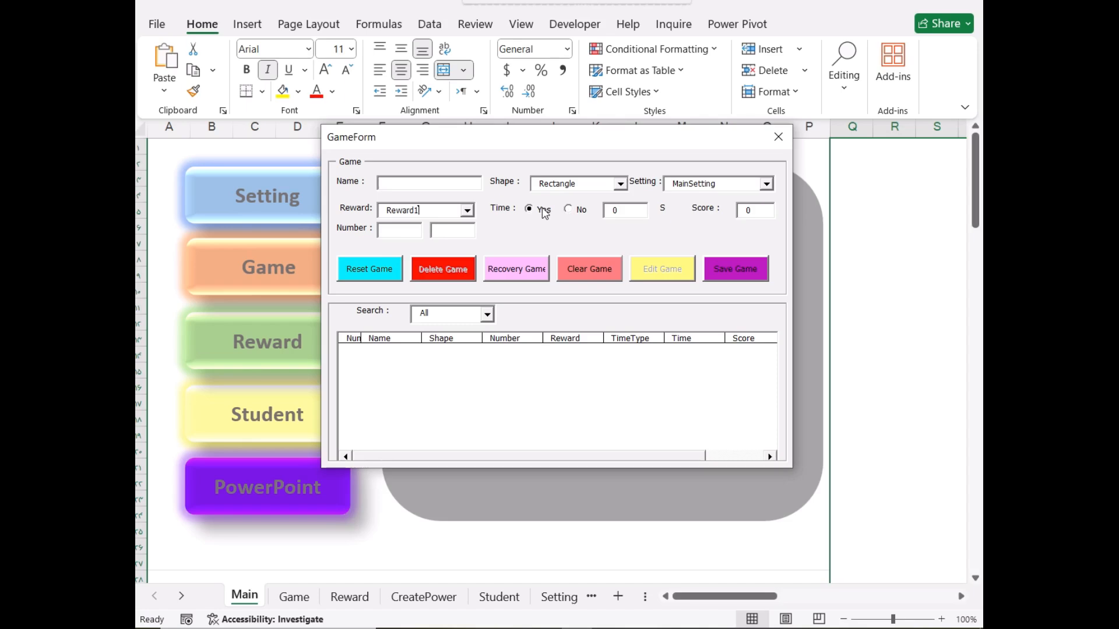
click(633, 215)
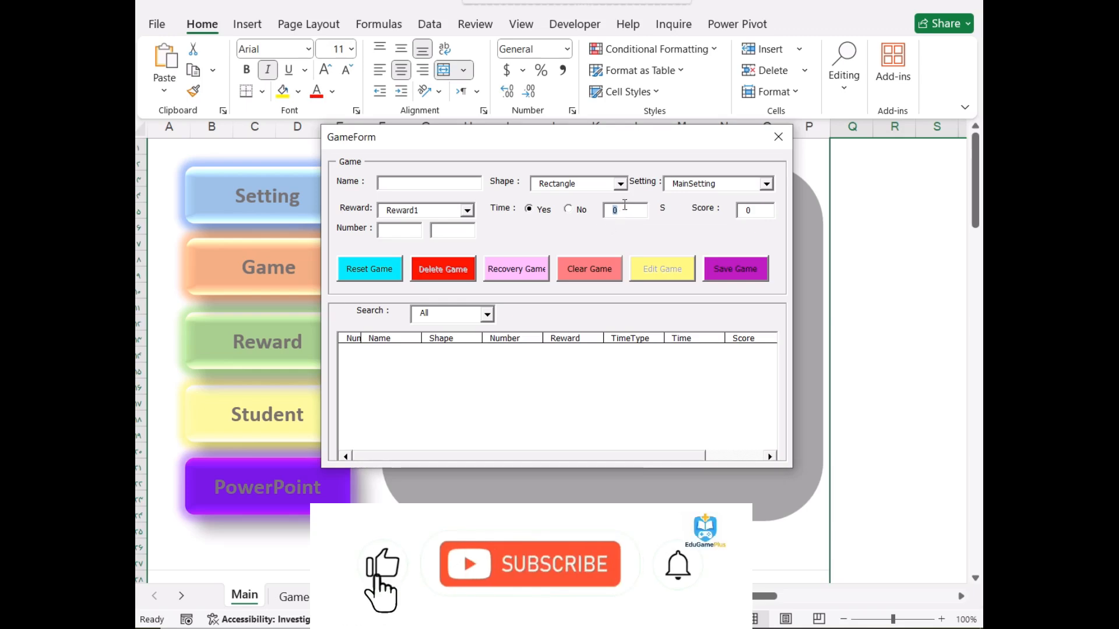
click(568, 211)
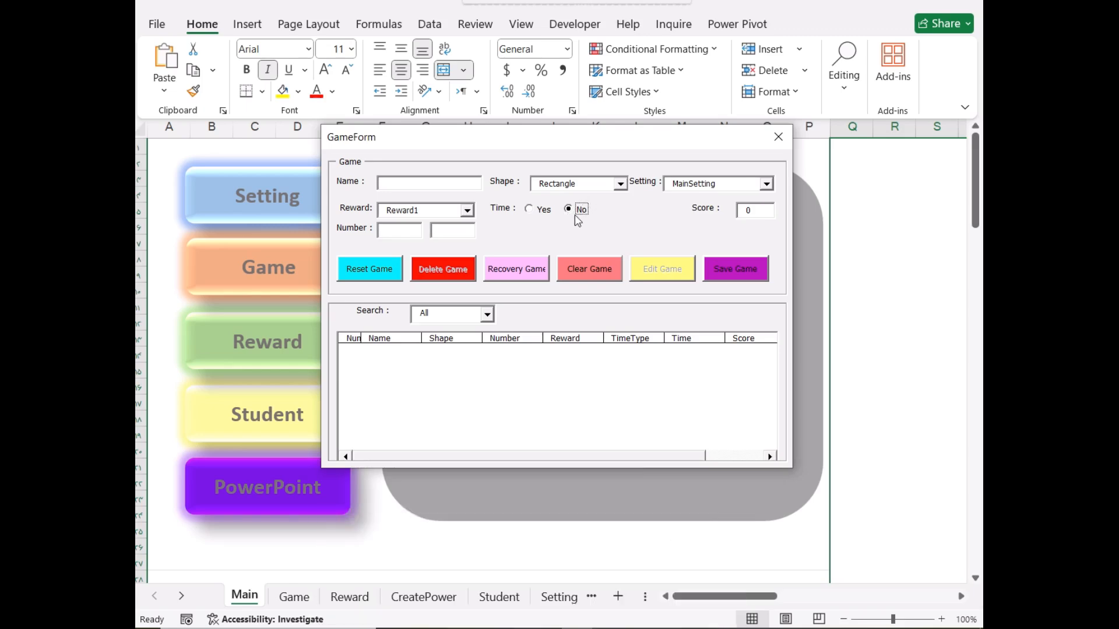
click(532, 209)
click(773, 213)
drag(750, 211, 731, 217)
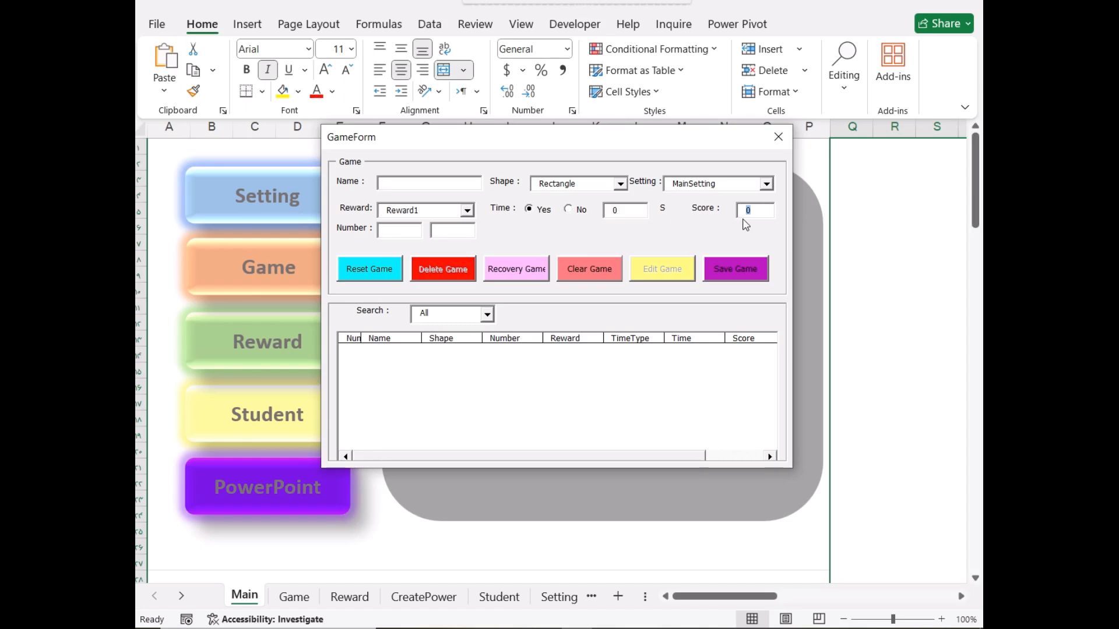
click(780, 400)
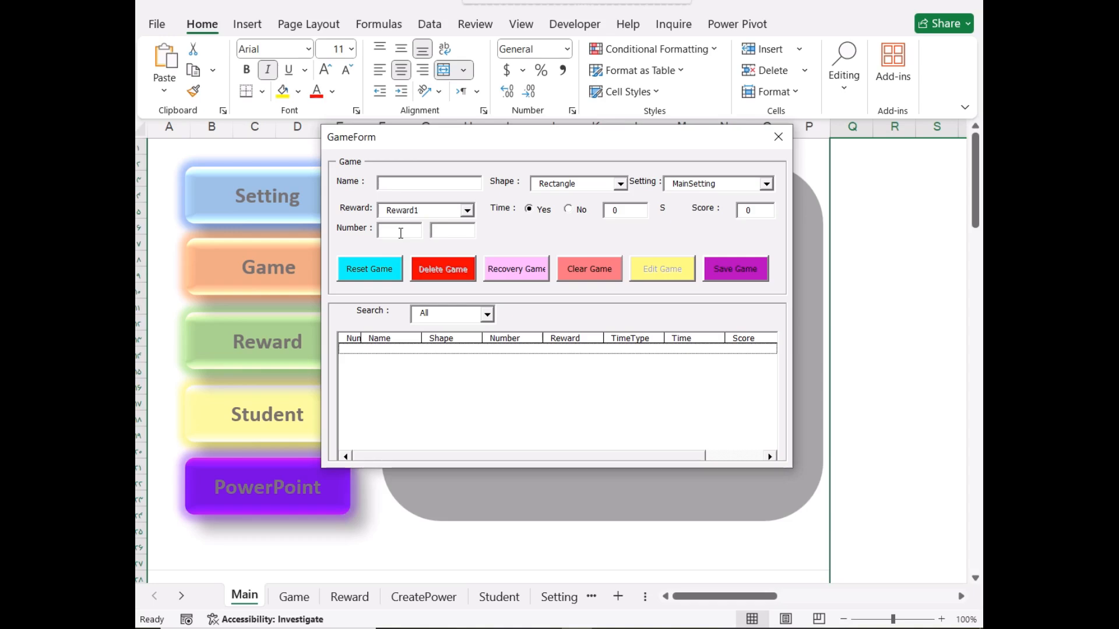
click(404, 233)
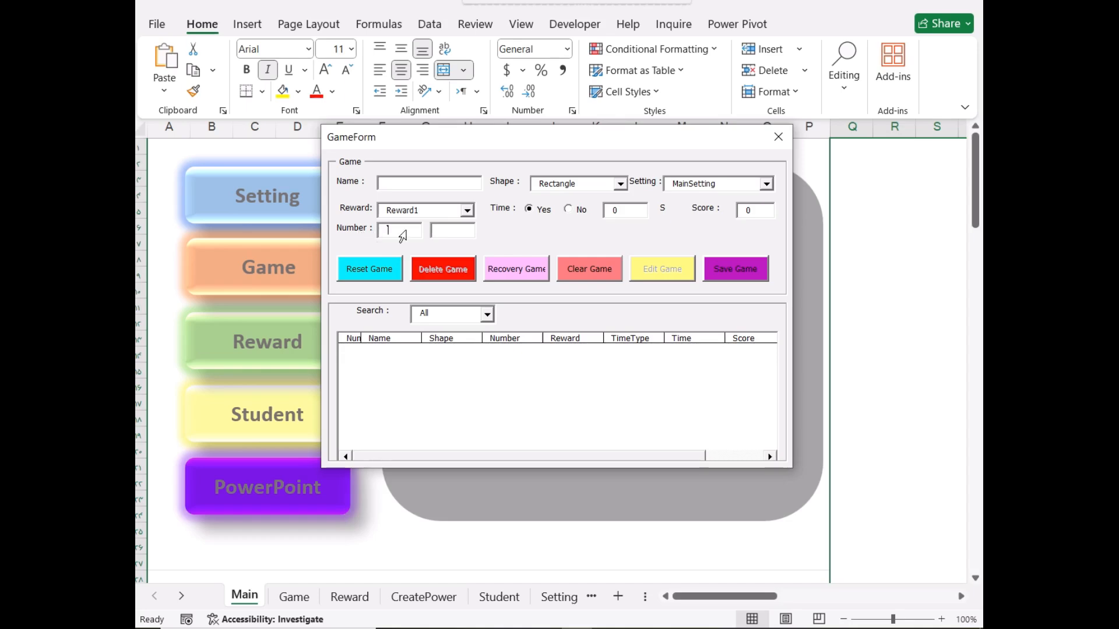
text(3)
drag(394, 233, 376, 238)
key(BackSpace)
Step: Name the new game Game1, keeping MainSetting as its setting and Reward1 as its reward
text(Game1)
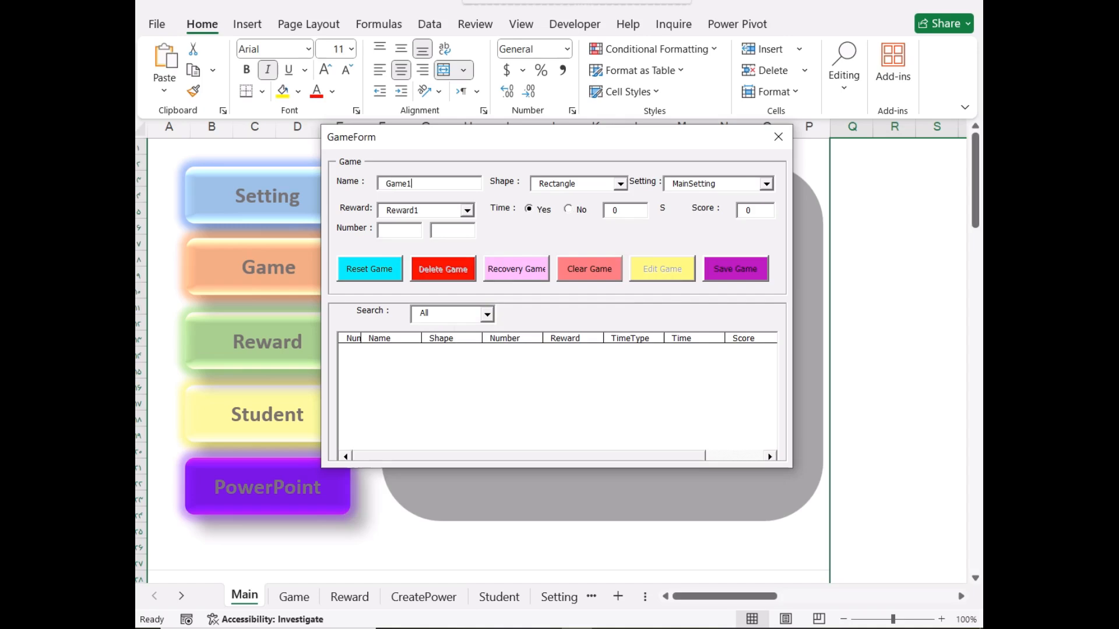
click(767, 184)
click(766, 184)
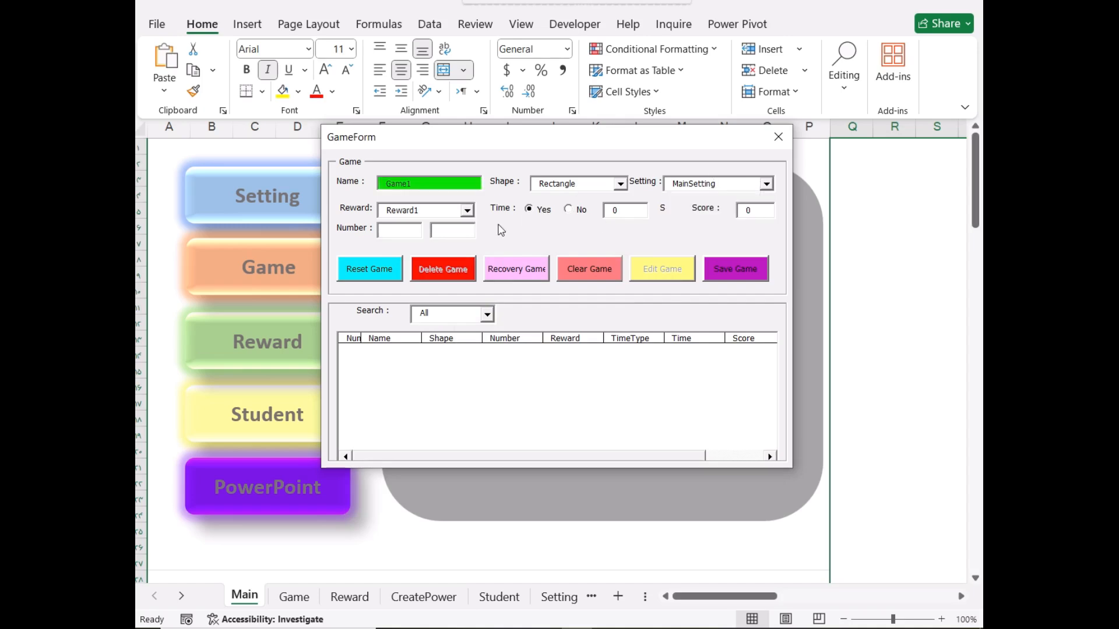
click(468, 210)
click(468, 210)
Step: Set Game1's time limit to 80 seconds and its score to 20
drag(621, 214, 606, 221)
text(80)
click(763, 217)
drag(763, 217, 736, 223)
text(20)
Step: Set Game1's number to 3 and save the game
click(391, 229)
text(3)
click(730, 271)
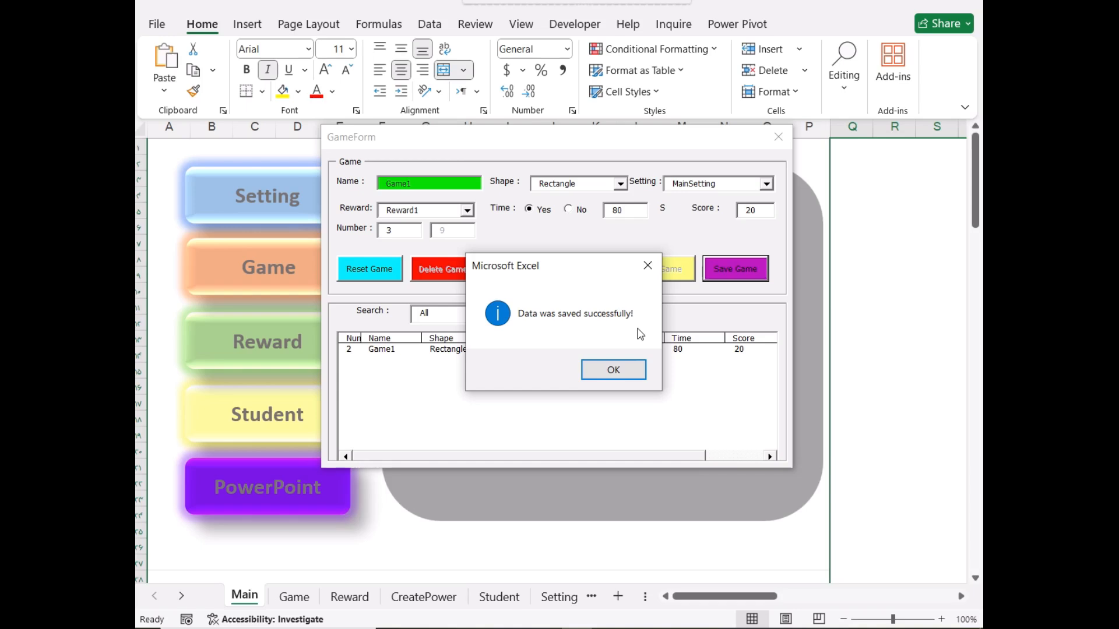
click(620, 372)
Step: Name a second game Game2, with a time limit of 80 seconds and a score of 20
click(412, 181)
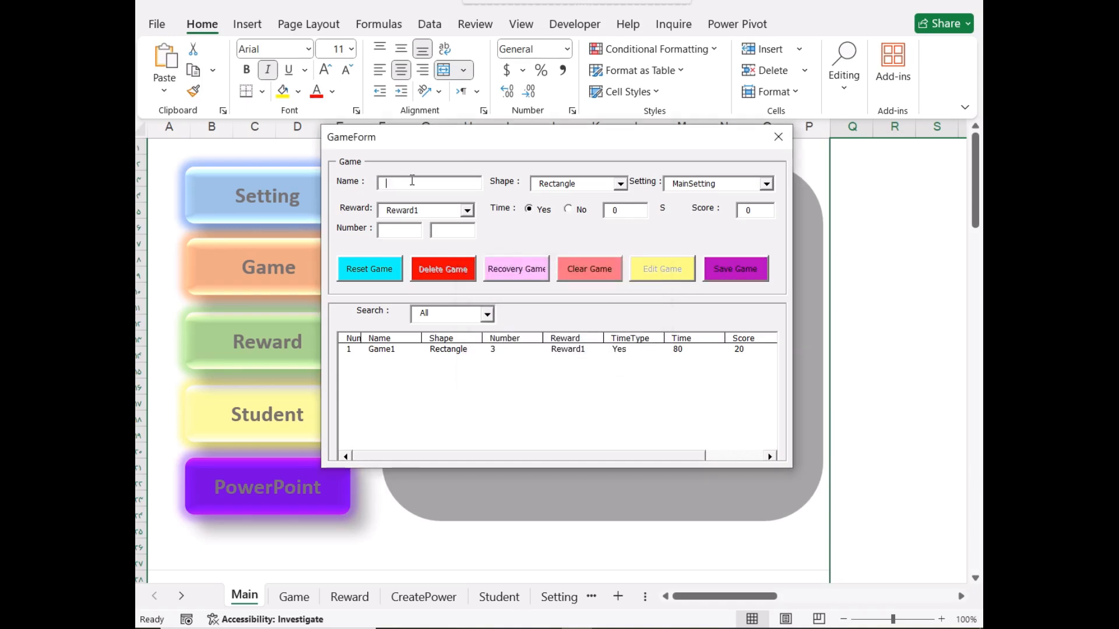
text(Game2)
drag(631, 212, 609, 212)
text(82)
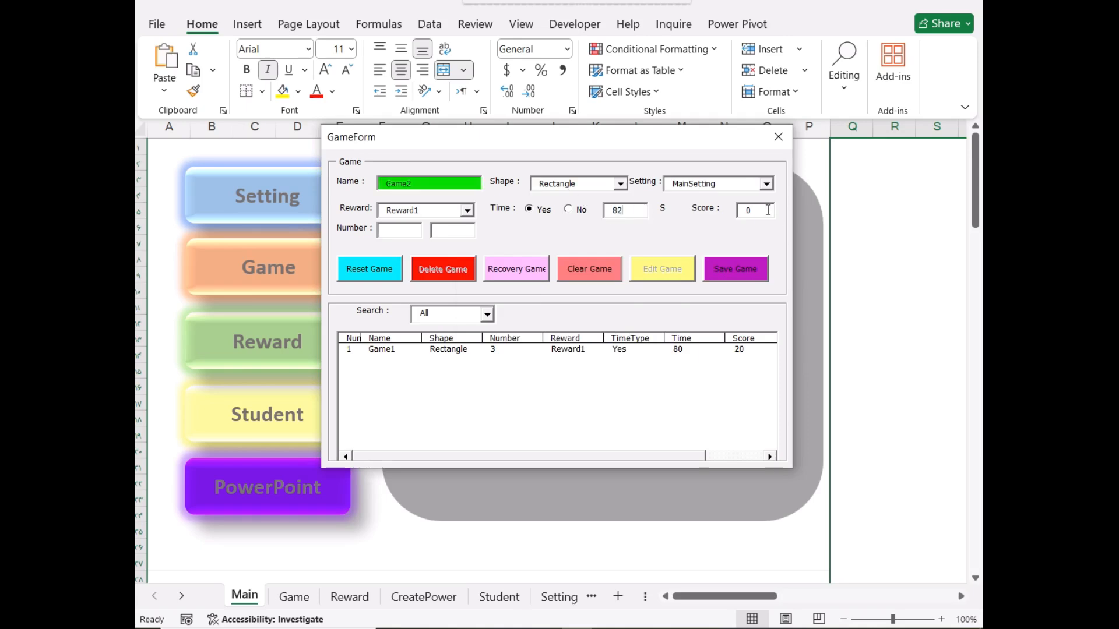
text(0)
drag(752, 211, 743, 217)
text(20)
Step: Set Game2's number to 4 and save the game
click(412, 232)
click(751, 278)
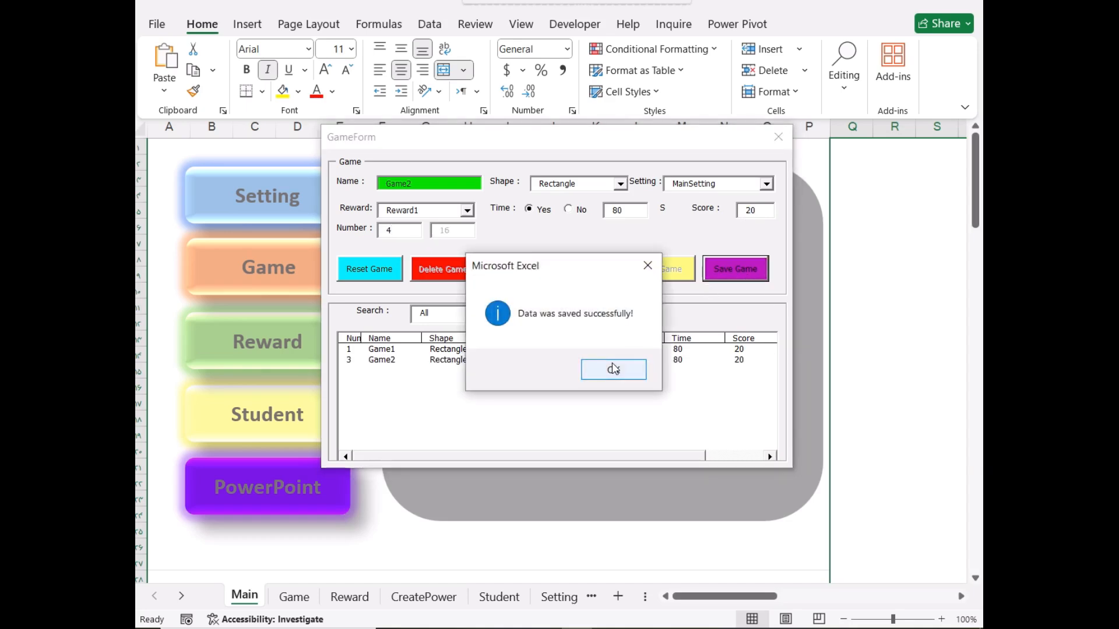
click(613, 369)
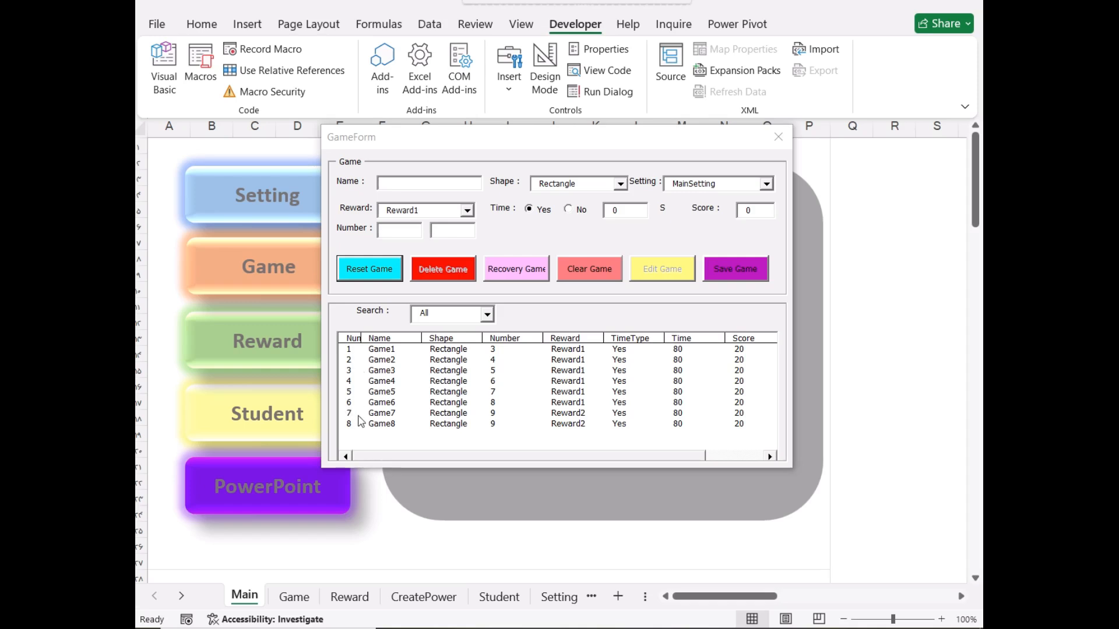
Step: Load the Game2 record into the form and reset it, and view the recovery window before closing it
click(381, 362)
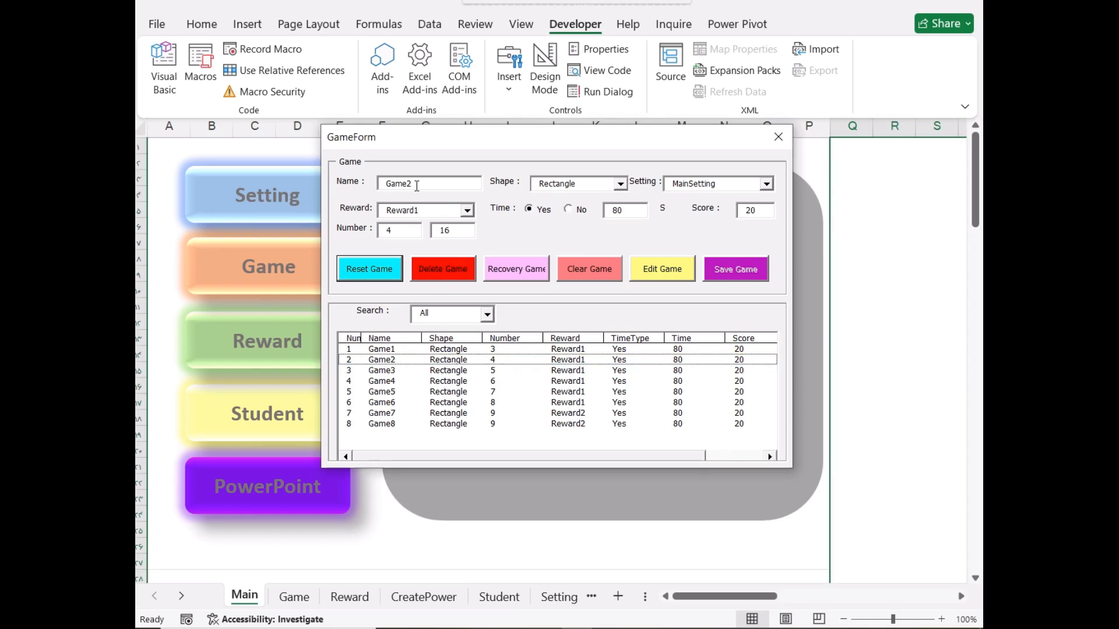
click(401, 269)
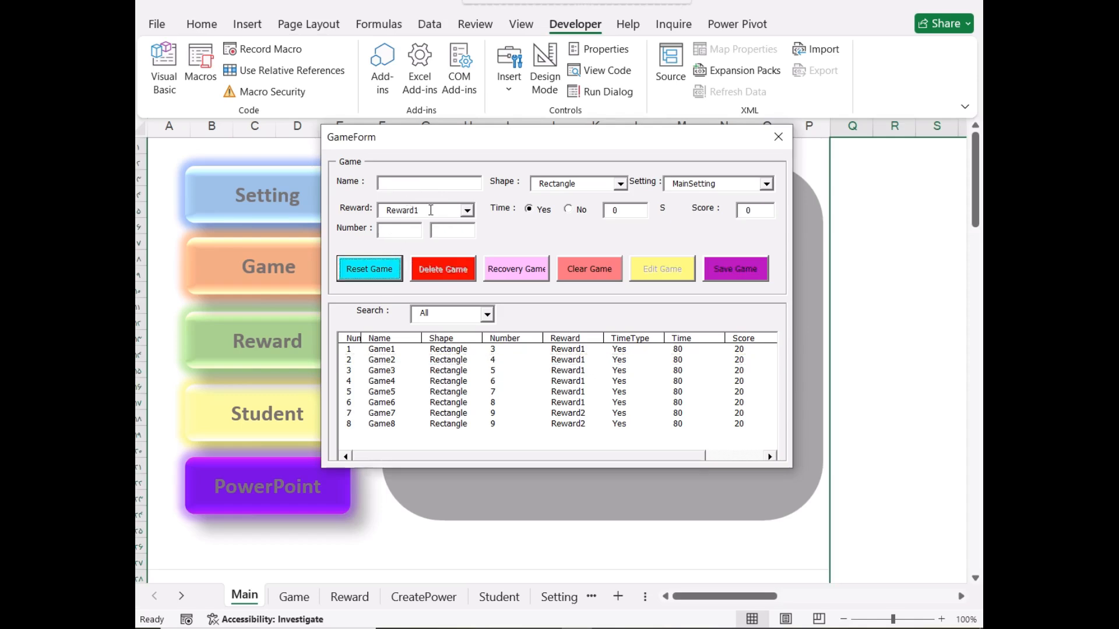
click(513, 268)
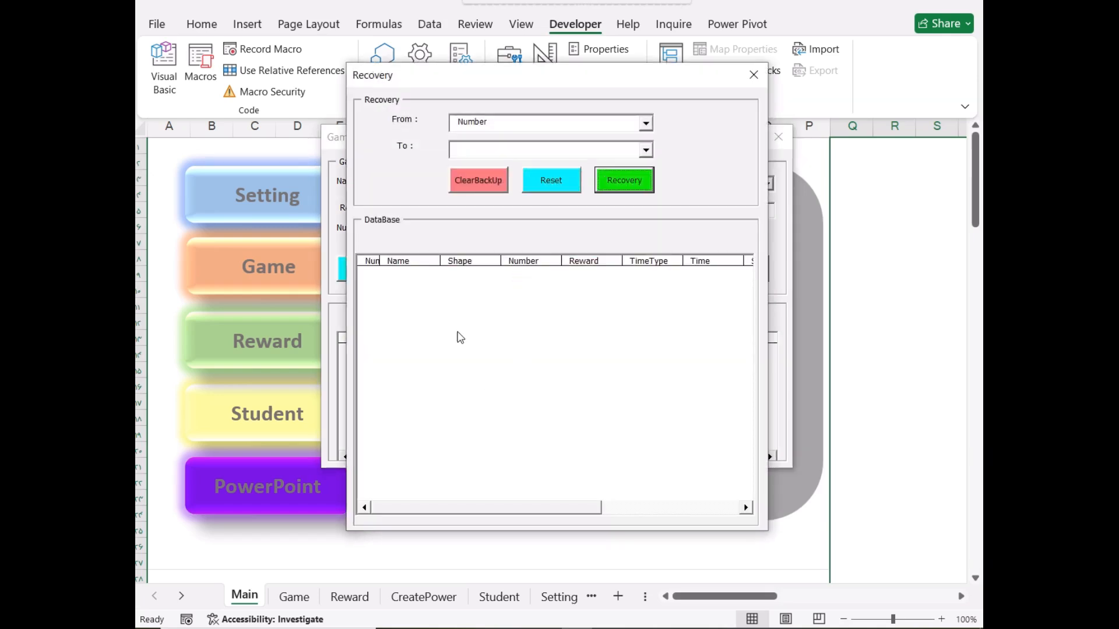
click(754, 74)
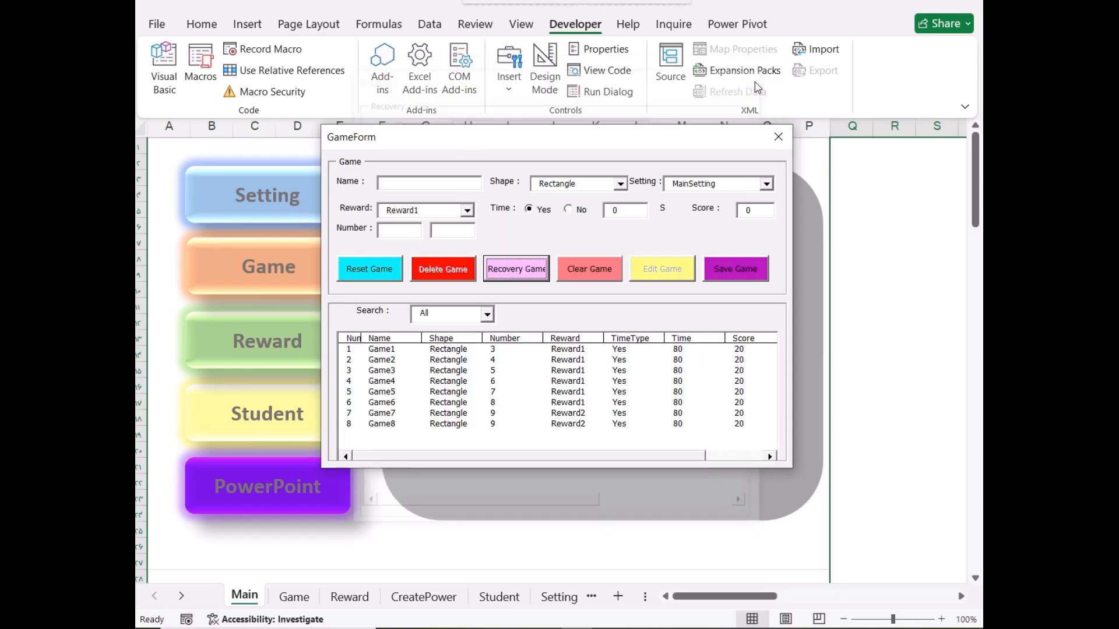
Step: Clear all saved games, backing them up in the process
click(581, 275)
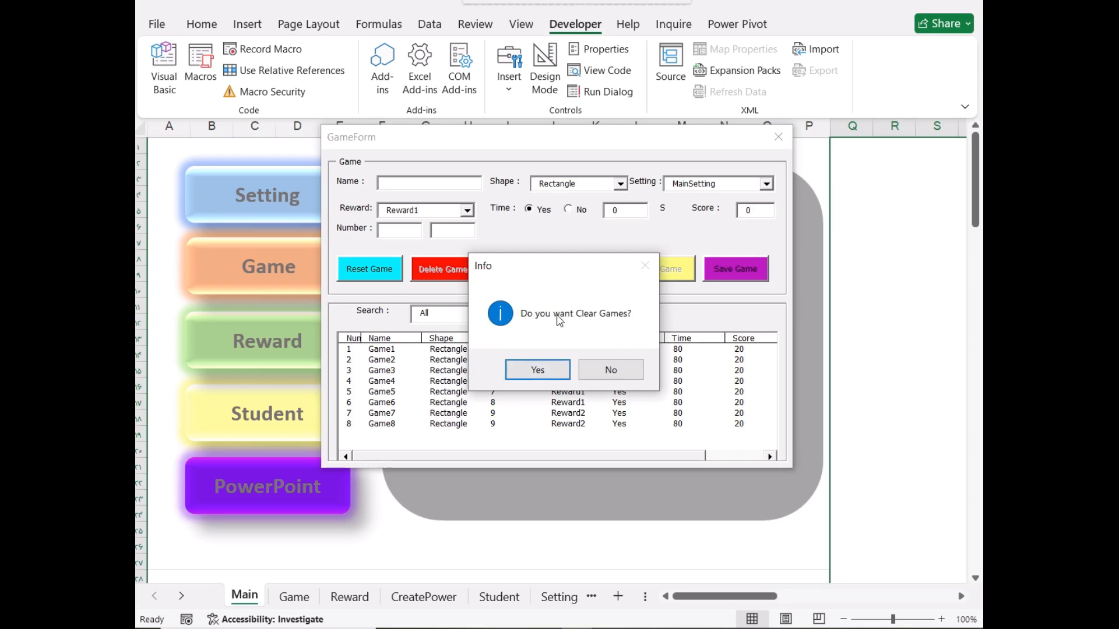
click(541, 373)
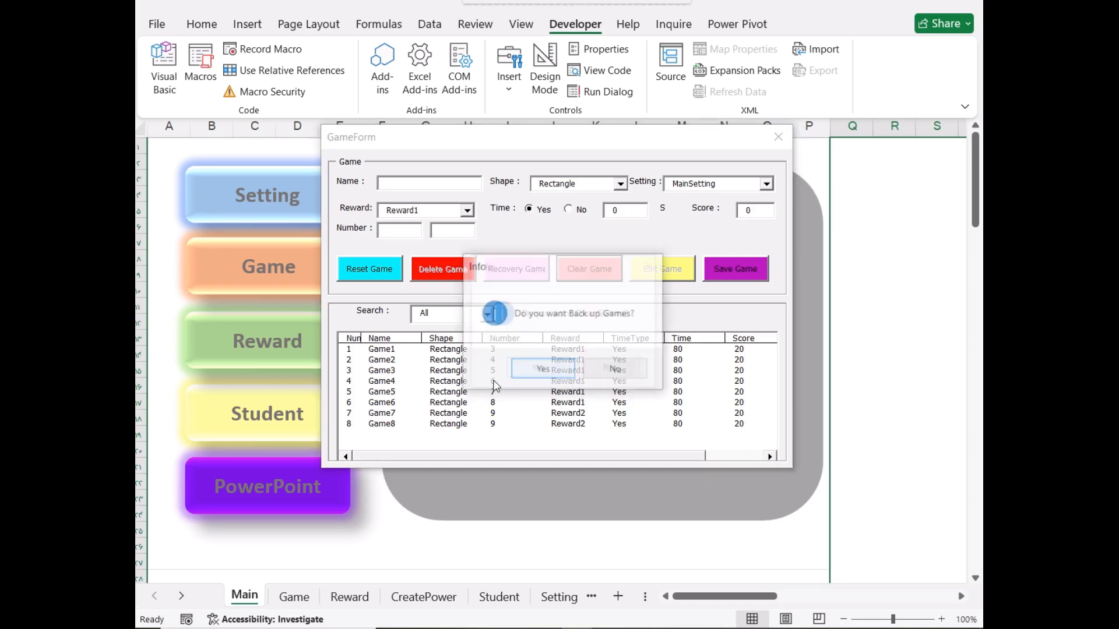
click(535, 376)
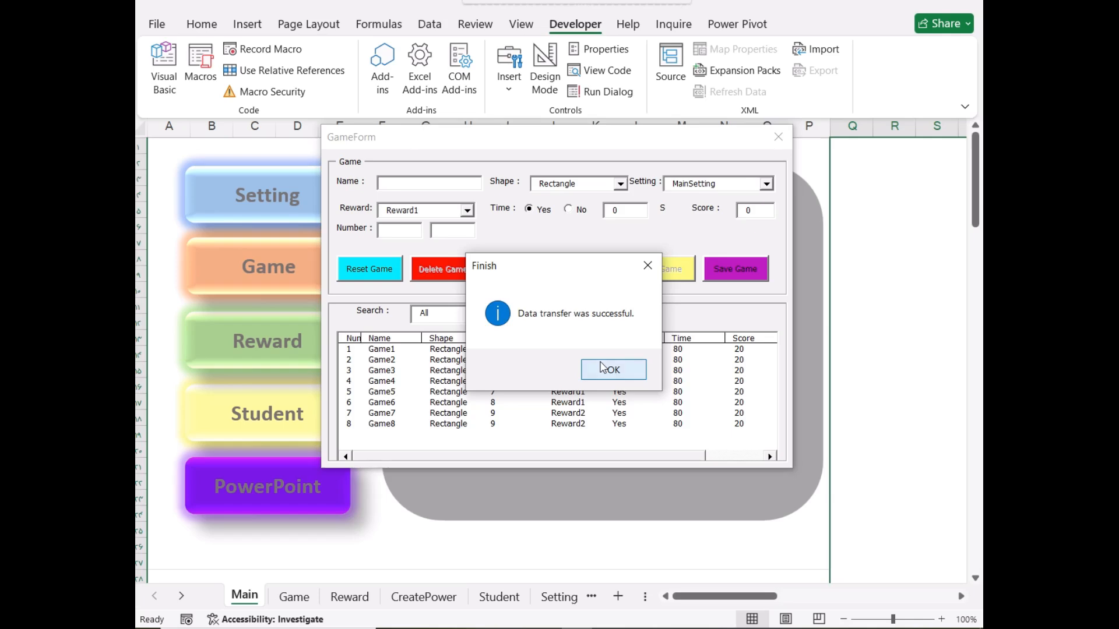
click(609, 373)
Step: Recover games 1 to 8 from the backup, acknowledge the transfer message and close the recovery window
click(515, 276)
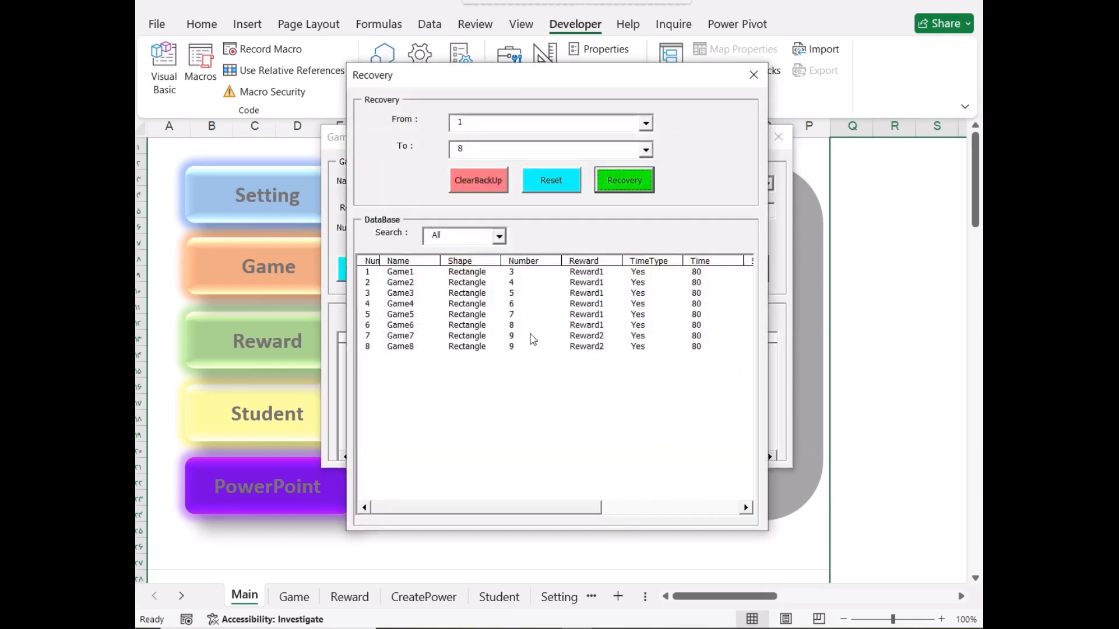
click(614, 191)
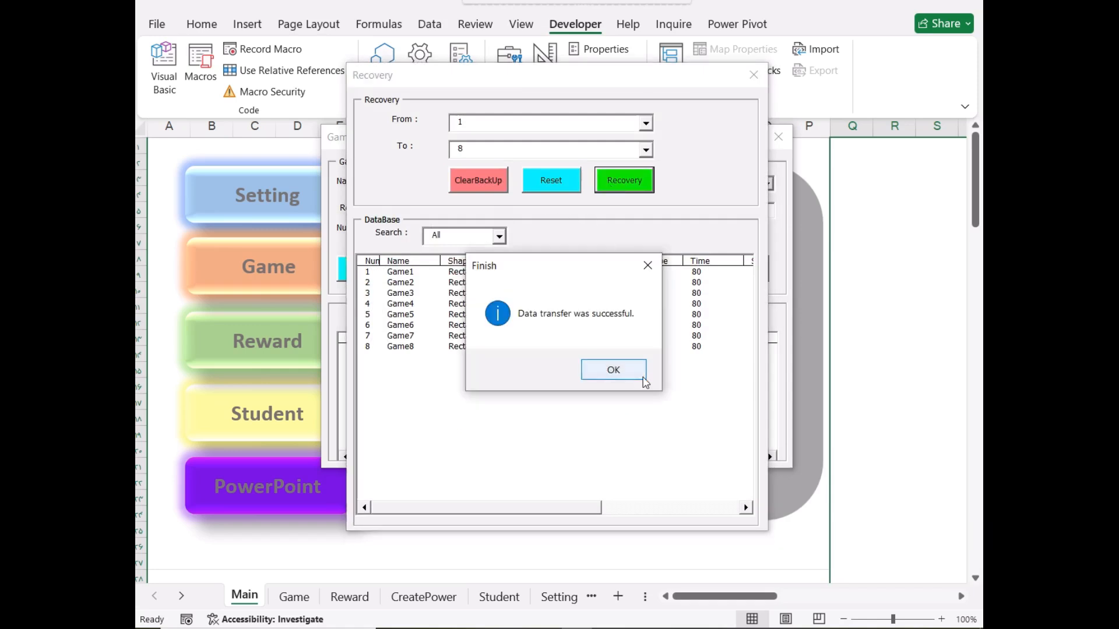
click(642, 377)
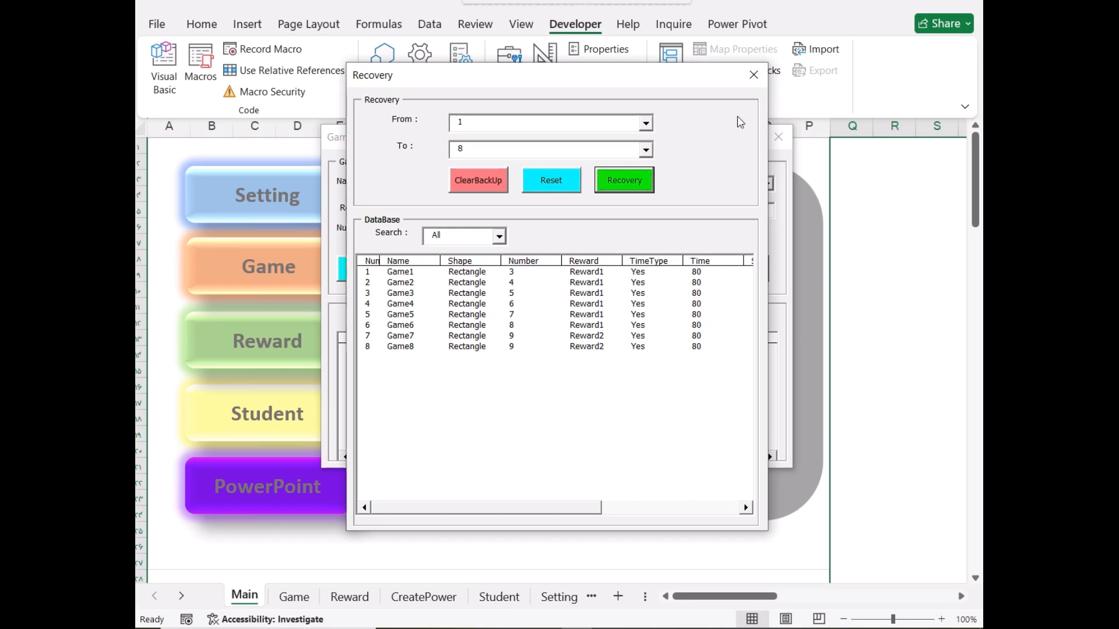
click(753, 74)
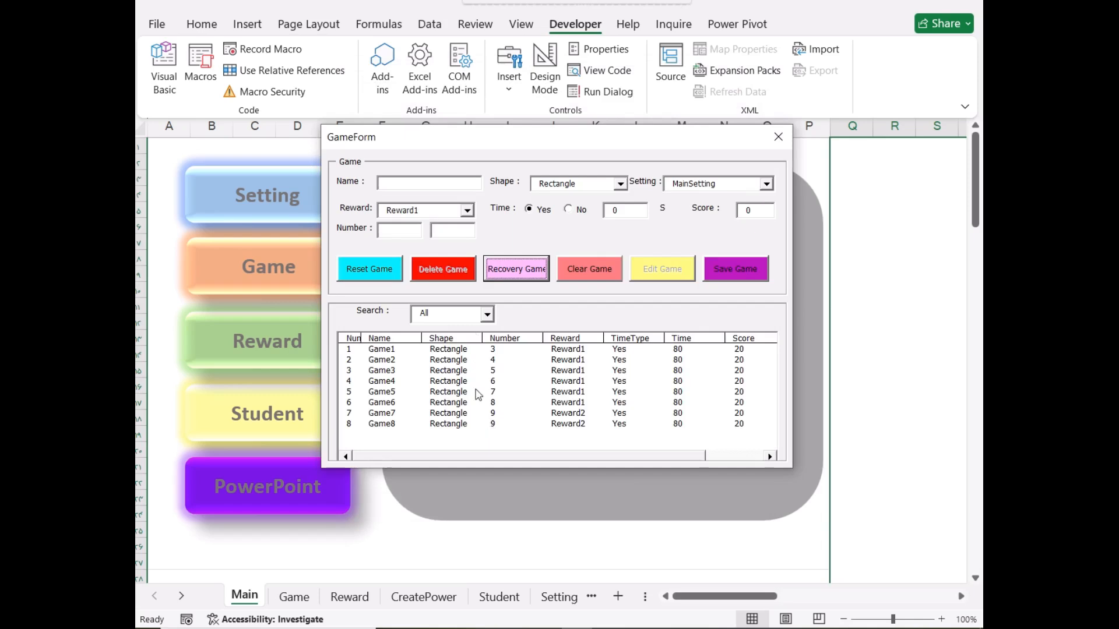
Step: Delete Game8 from the saved games and confirm the deletion
click(429, 426)
click(429, 427)
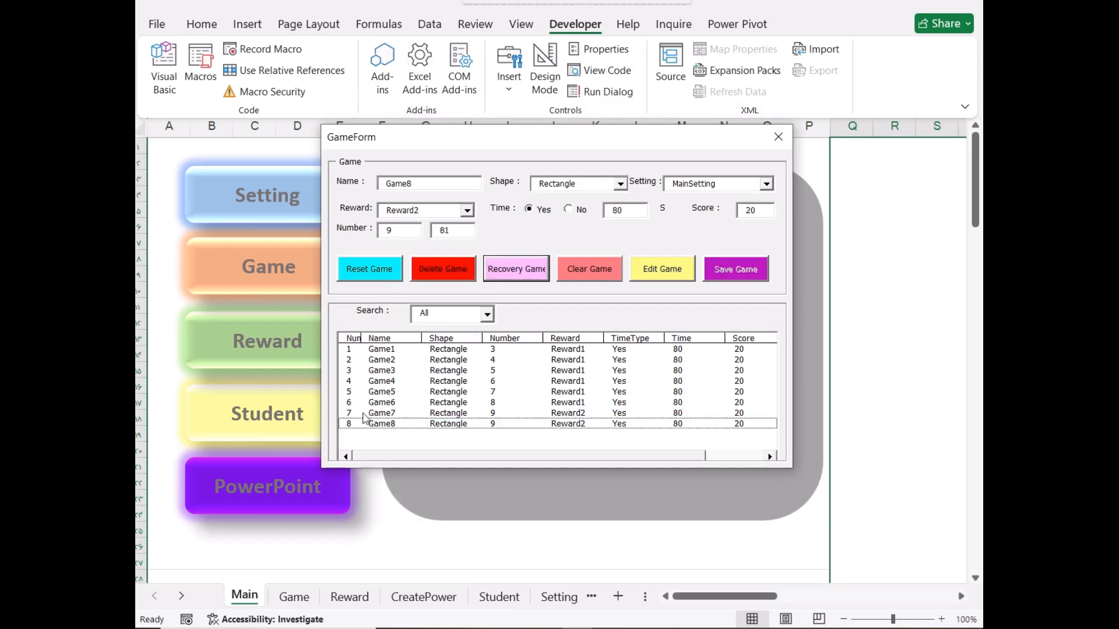
click(426, 274)
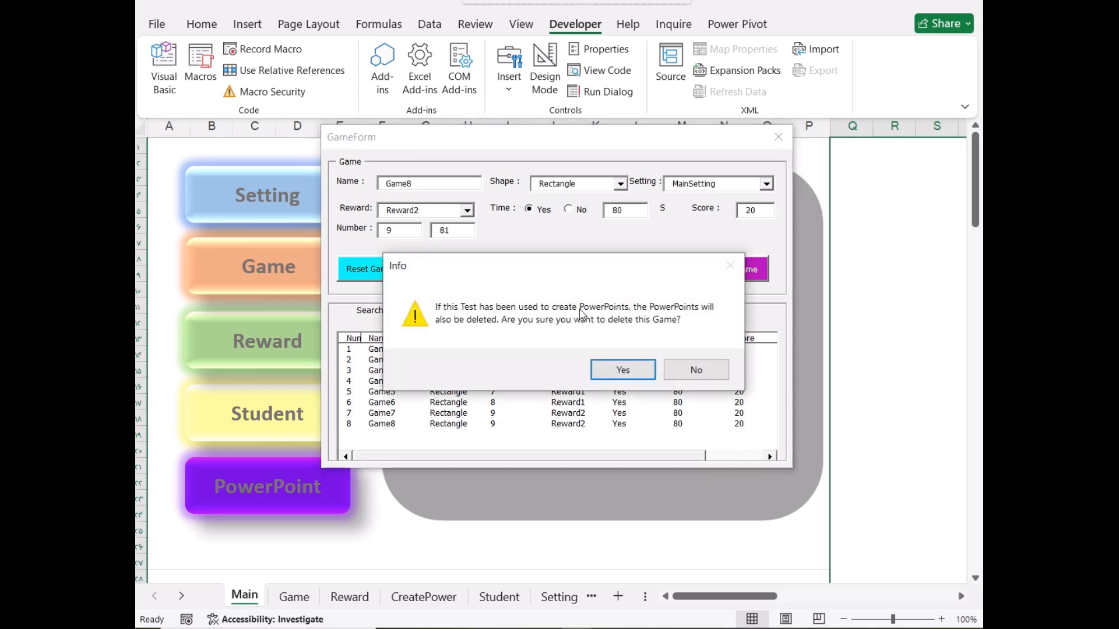
click(629, 373)
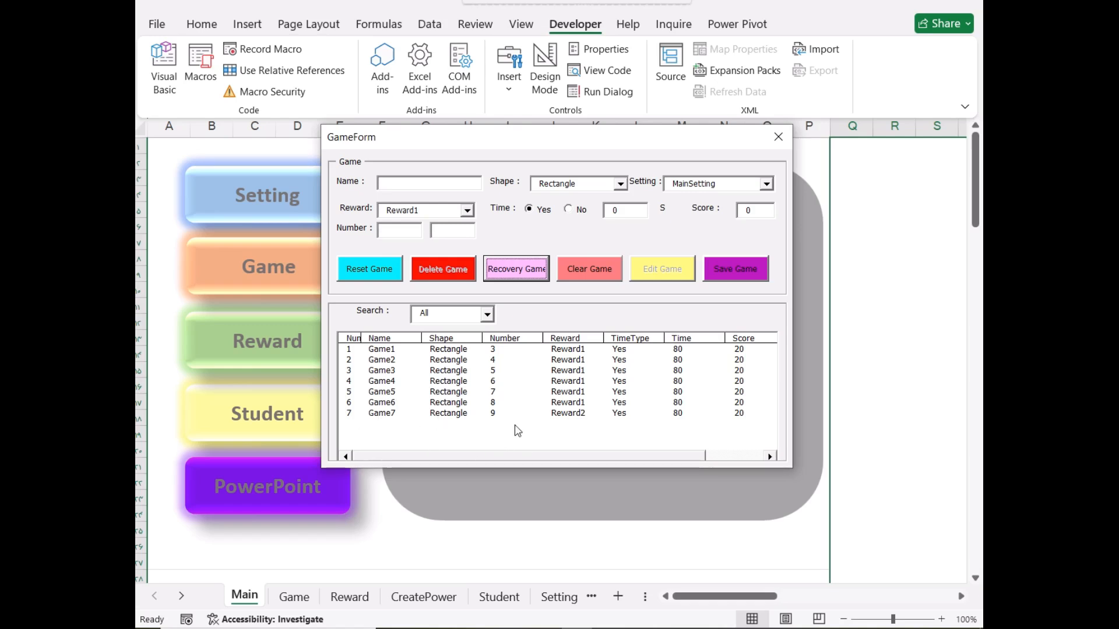
Step: Change the reward of Game7 to Reward3 and apply the edit to its record
click(580, 415)
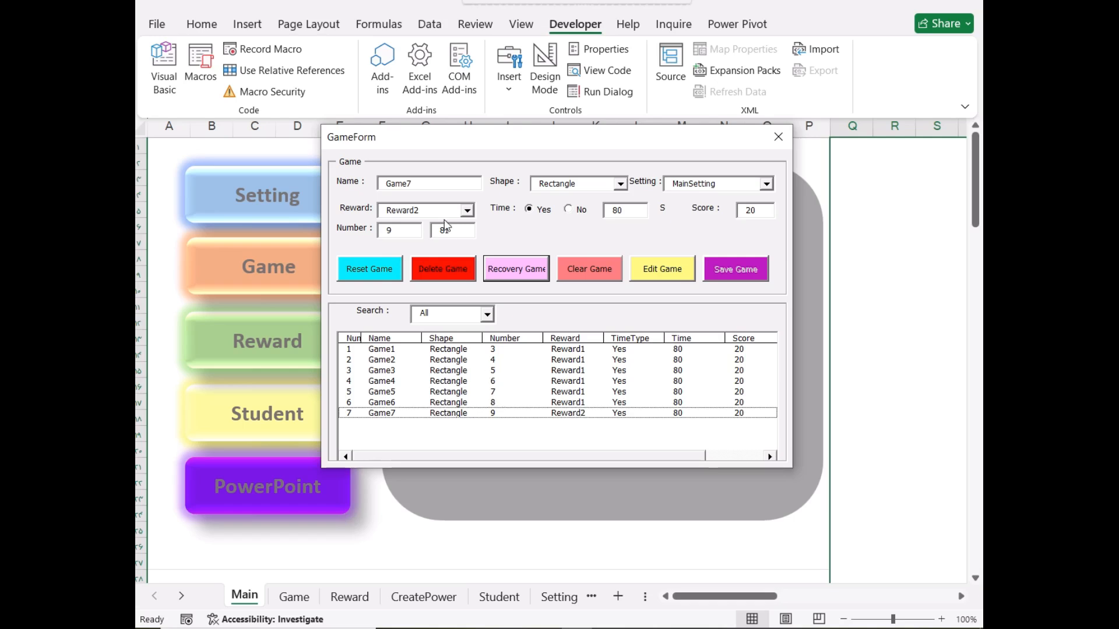
click(467, 212)
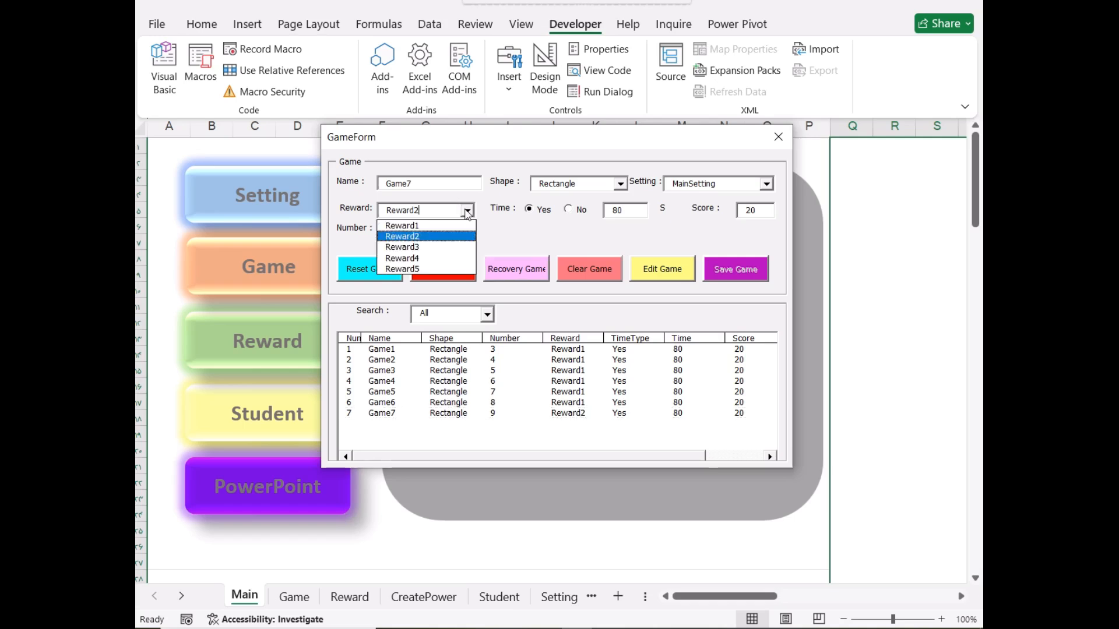
click(441, 247)
click(674, 272)
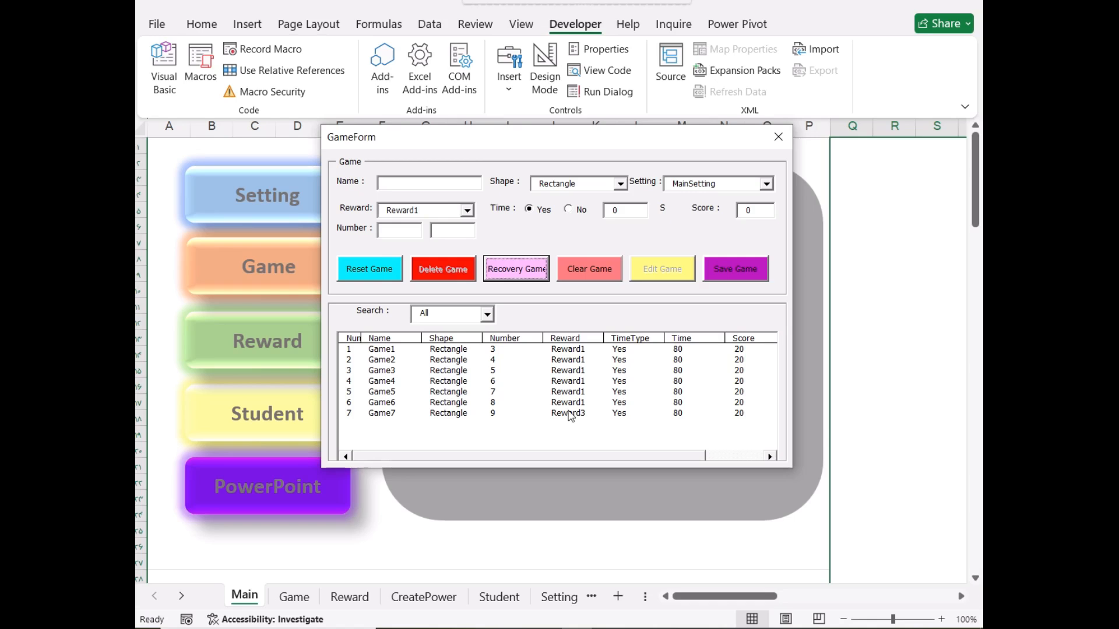
Step: Search the saved games for Number 3, and close the game form
click(487, 314)
click(474, 354)
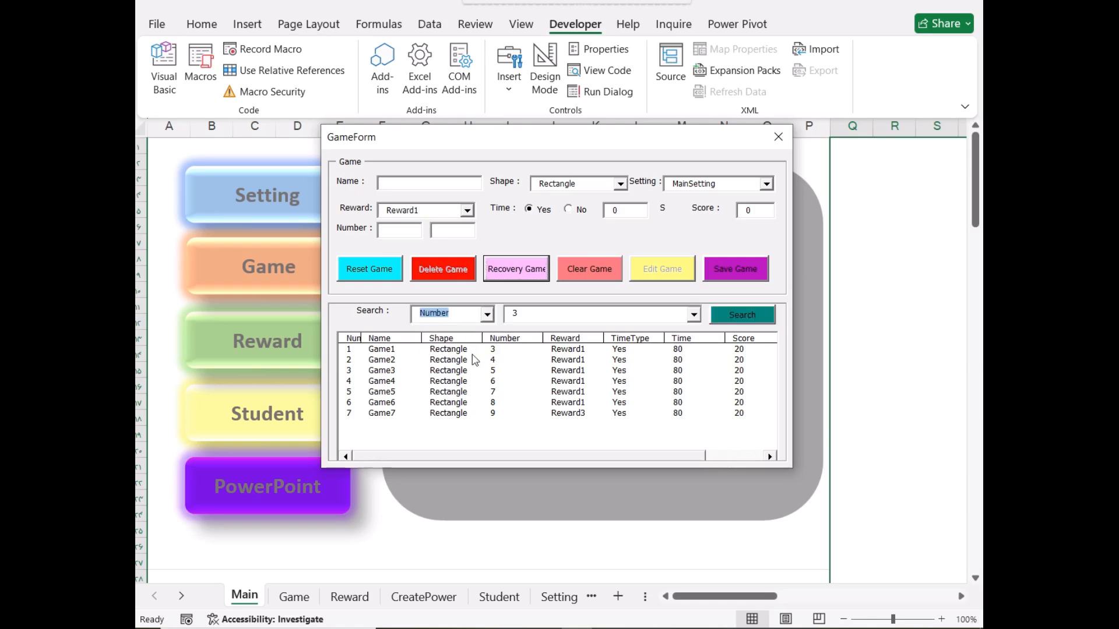
click(737, 320)
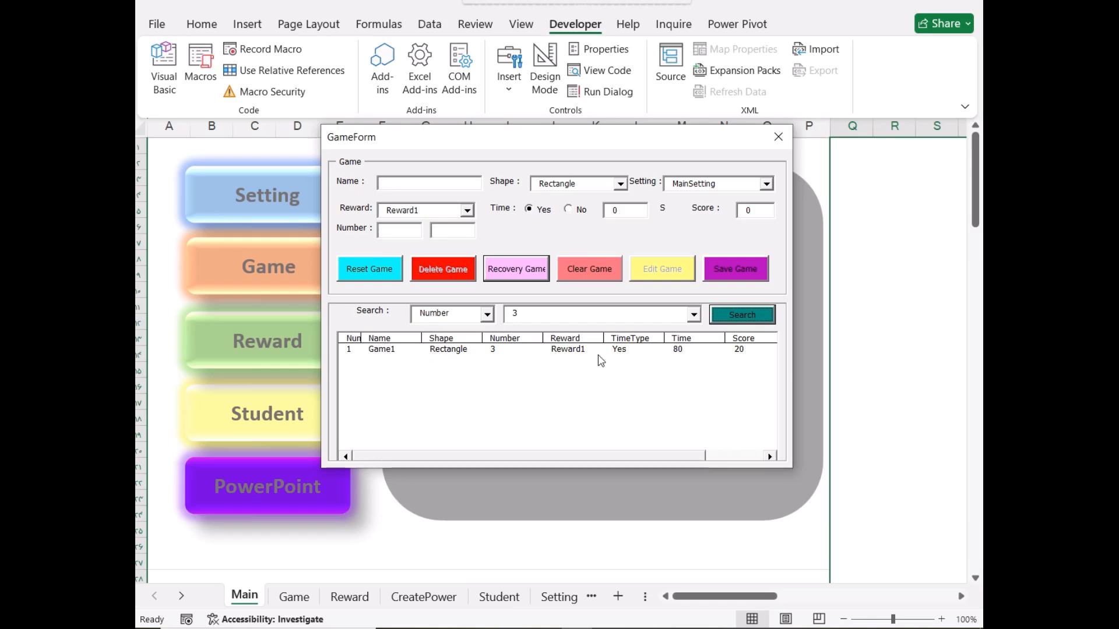
click(780, 145)
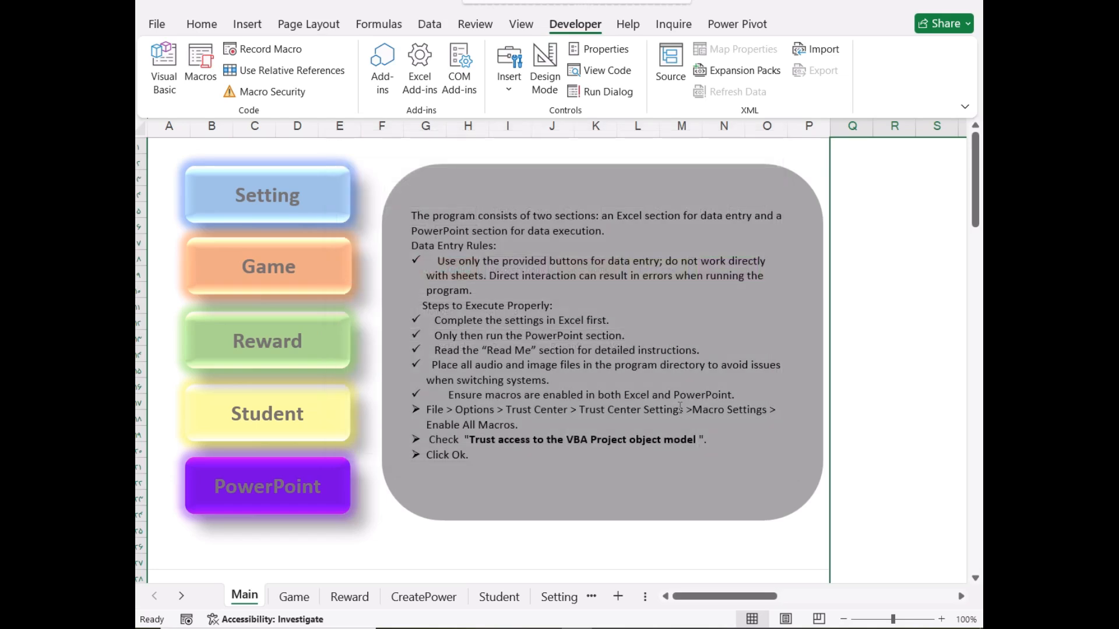
Step: Save a Public PowerPoint exam with Box student selection, Spinner game selection and the comment "Please Click me!!!", and close its form
click(304, 495)
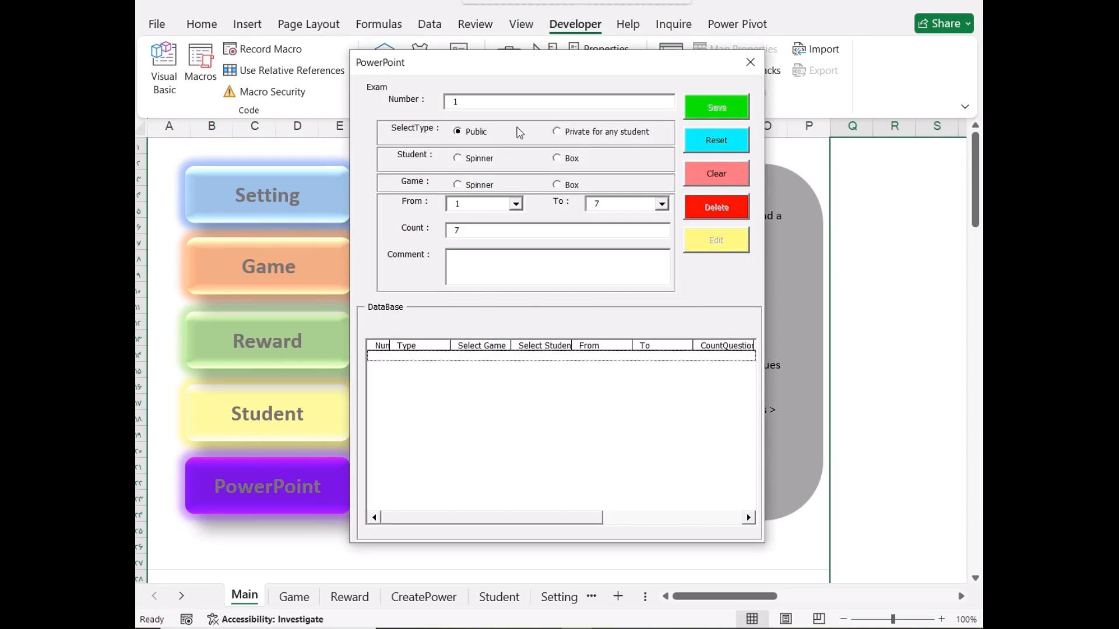
click(476, 137)
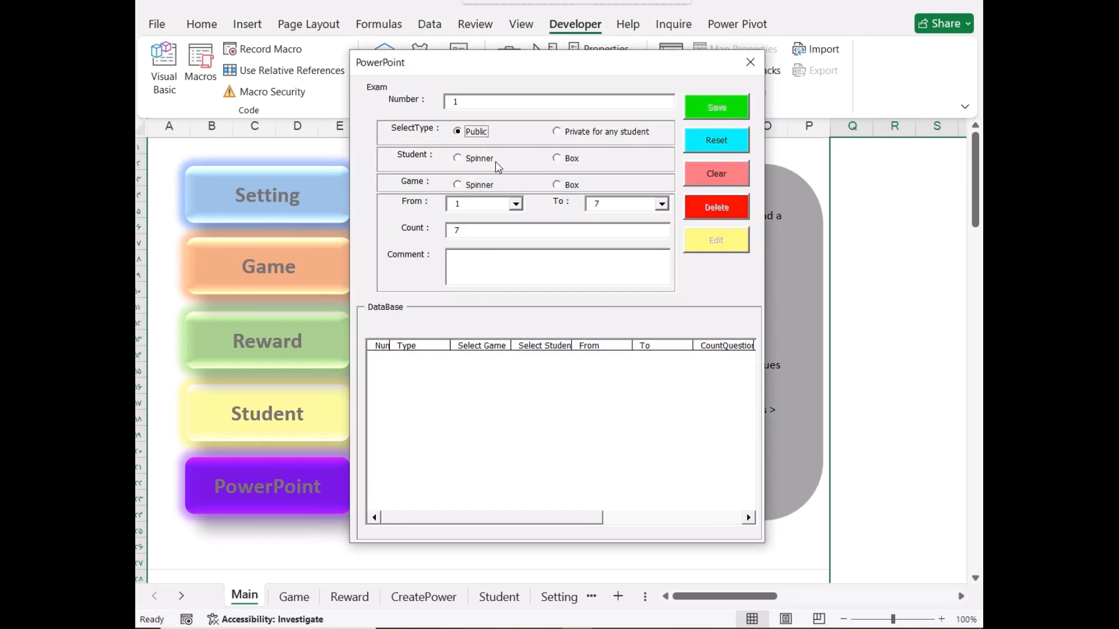
click(576, 161)
click(484, 186)
click(485, 274)
text(Please Click me!!!)
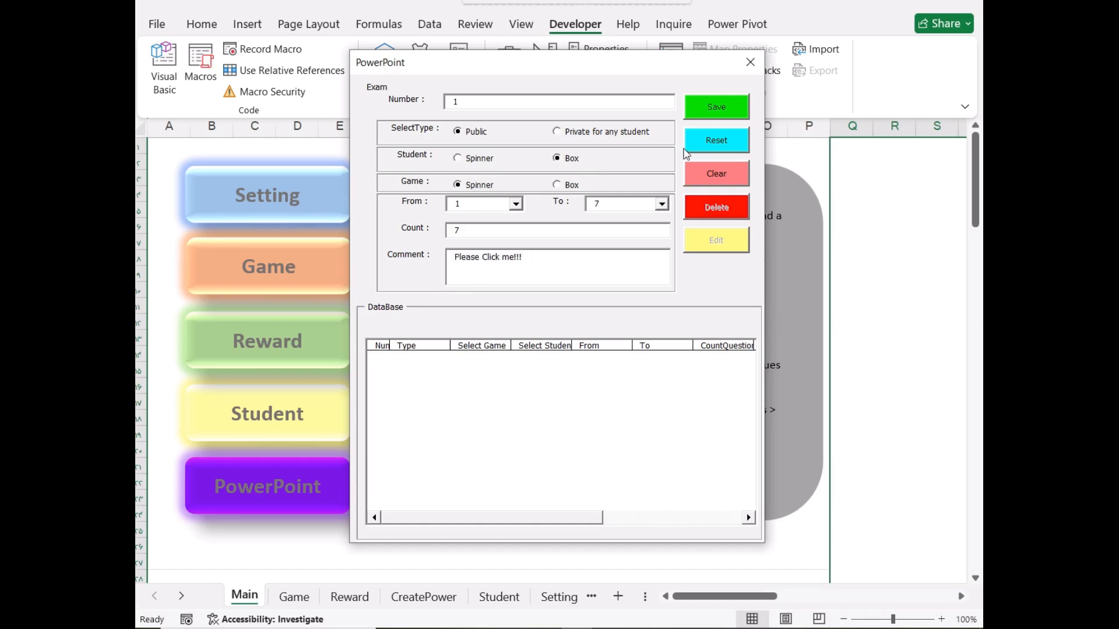
click(711, 108)
click(750, 62)
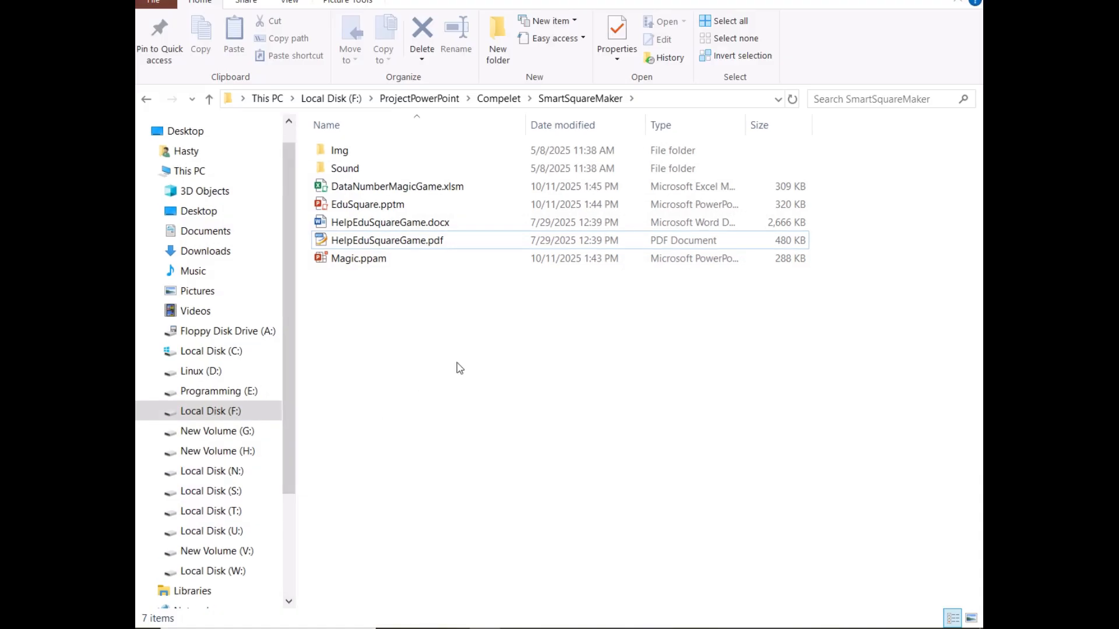
Step: Open the EduSquare.pptm presentation and the Magic.ppam add-in from the SmartSquareMaker folder
double_click(373, 204)
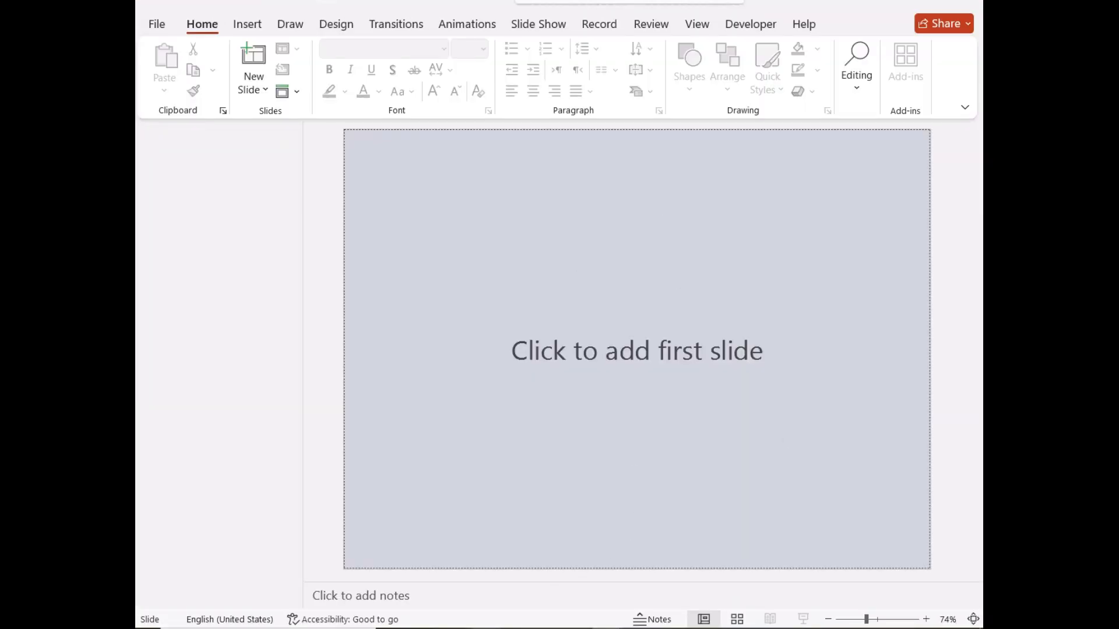
click(485, 628)
double_click(363, 257)
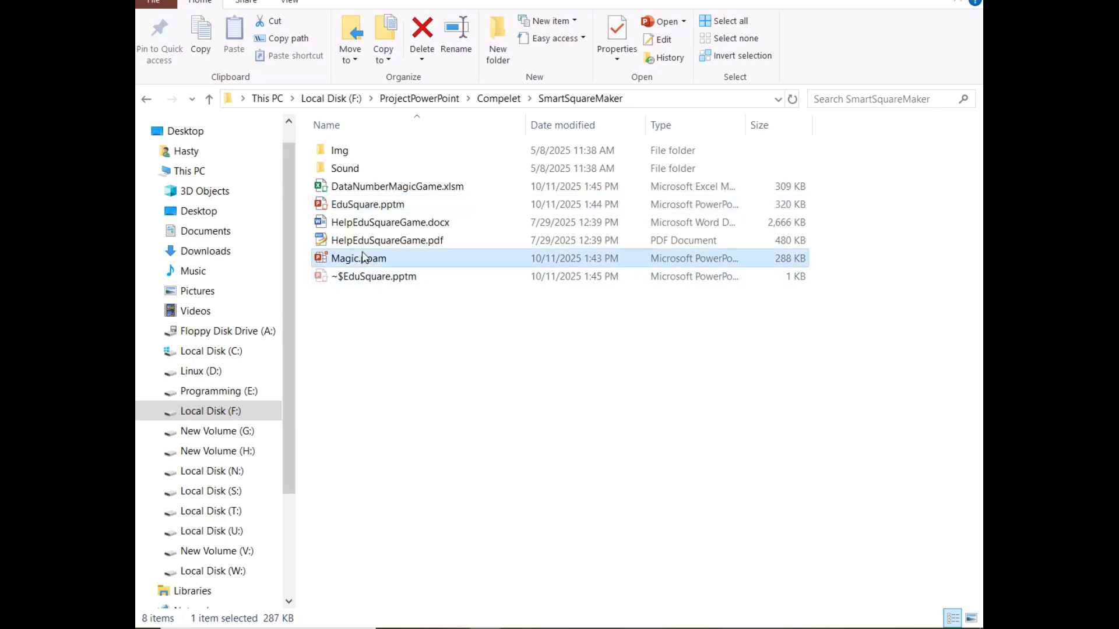
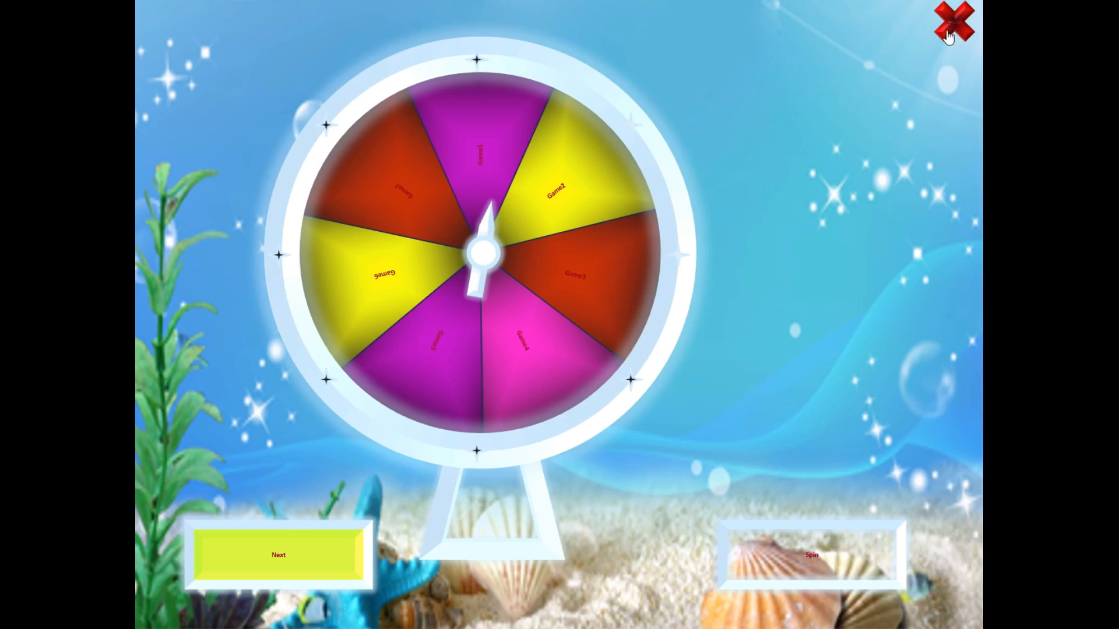
Step: Exit the slide show to view the third slide, and advance the replayed show past the student boxes and game wheel to the puzzle
click(955, 32)
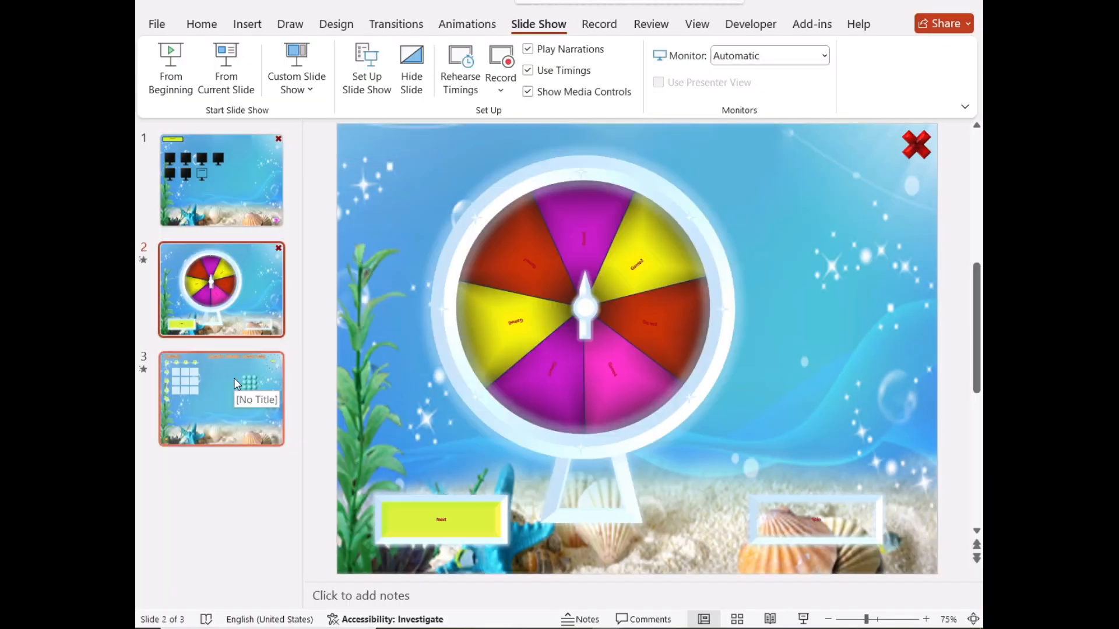
click(235, 380)
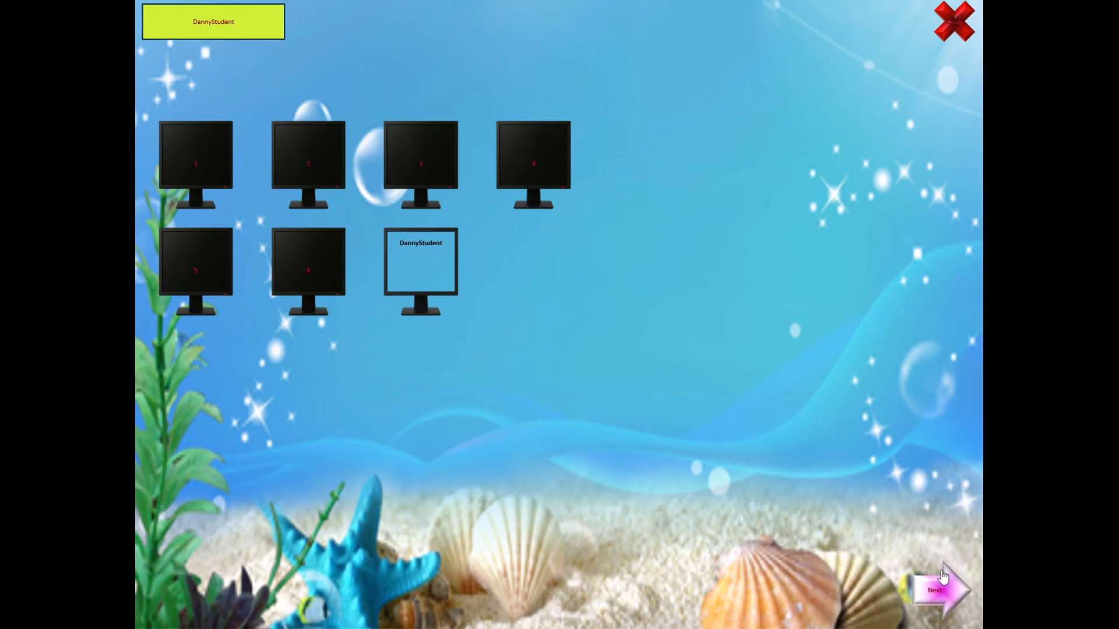
click(943, 577)
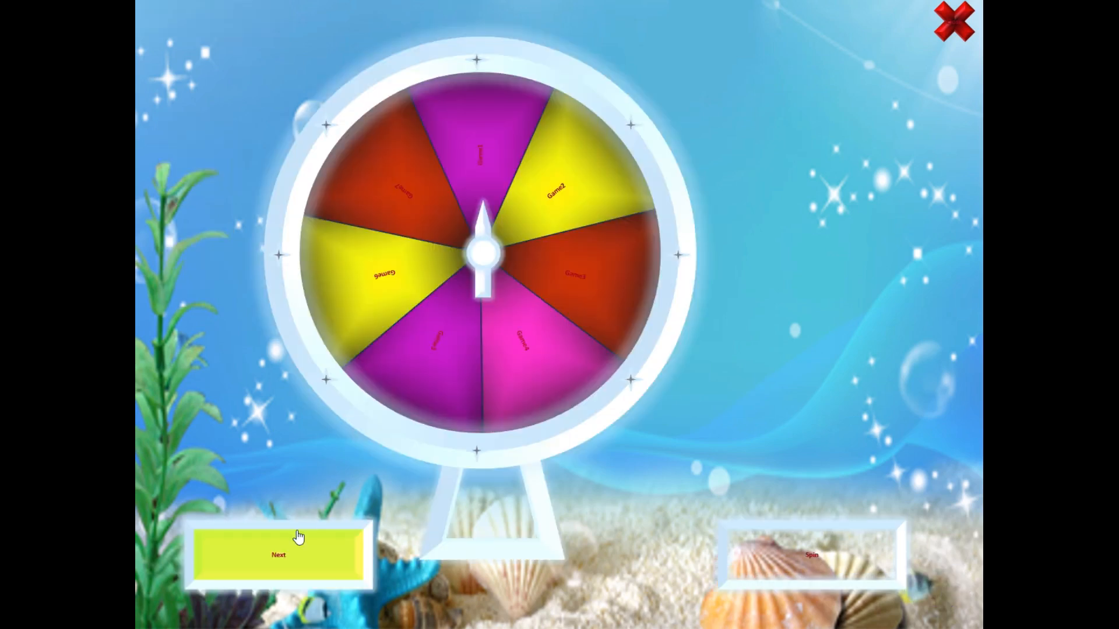
click(282, 553)
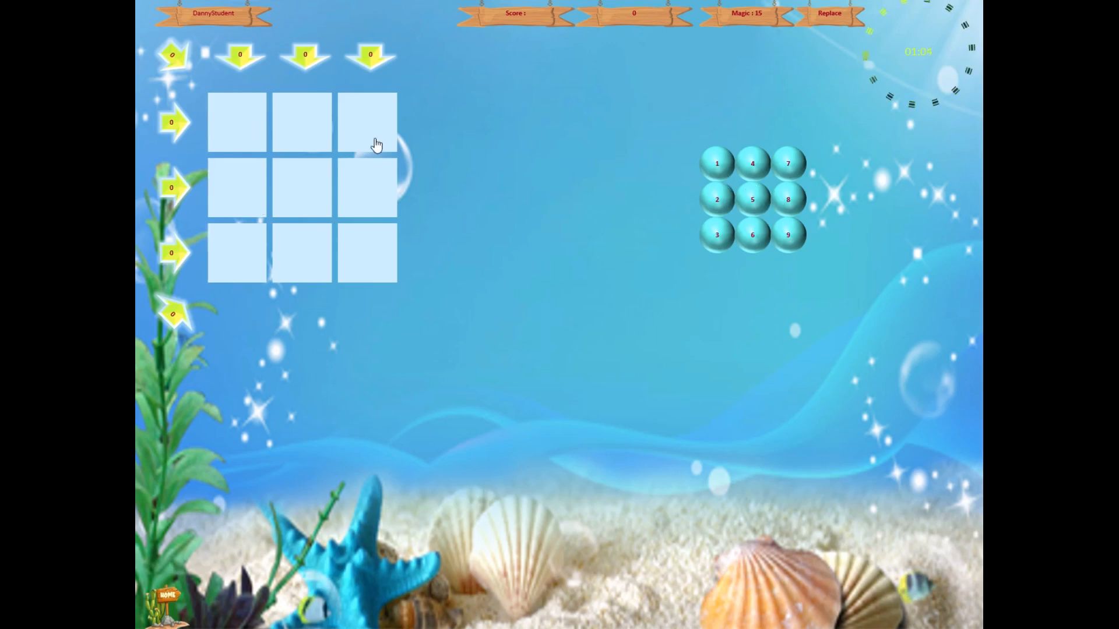
Step: Fill the first row of the magic square with 2, 7 and 6
click(722, 205)
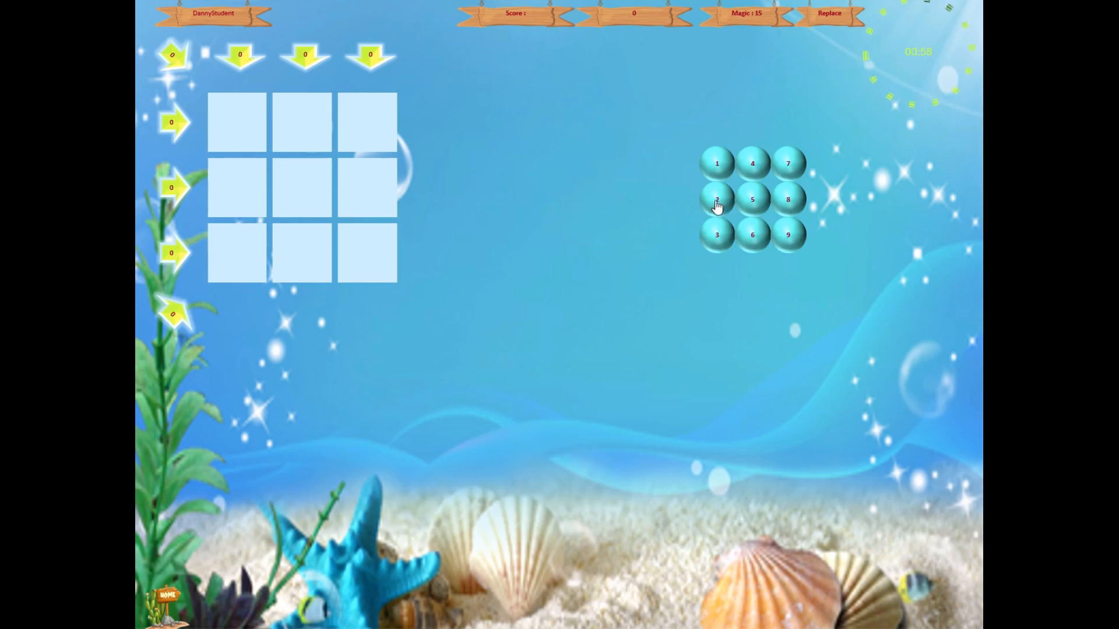
click(220, 132)
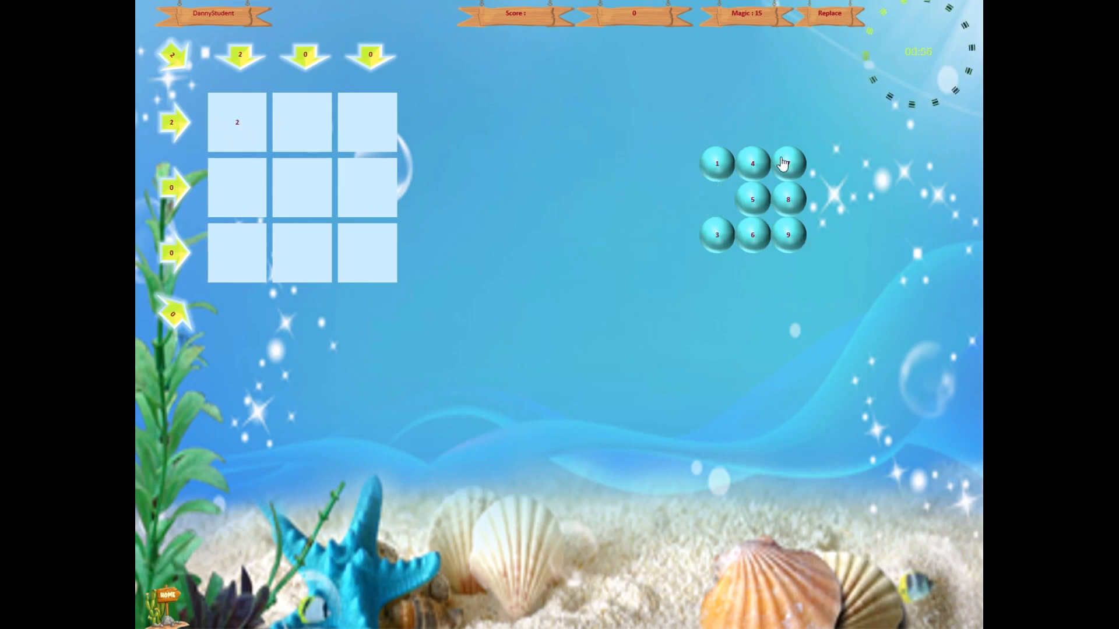
click(317, 117)
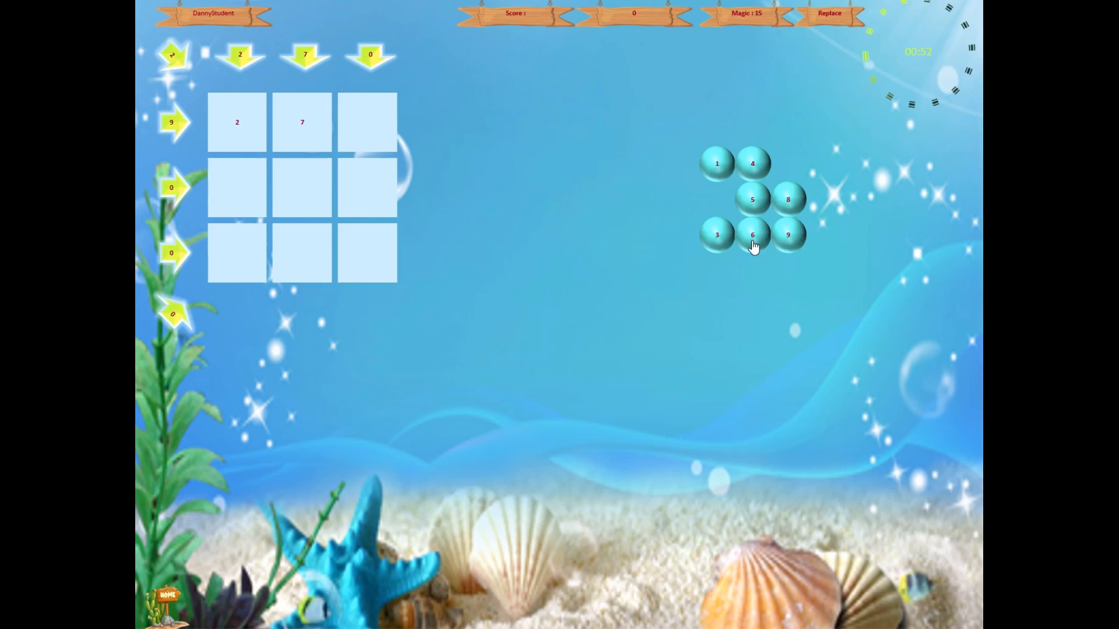
click(376, 143)
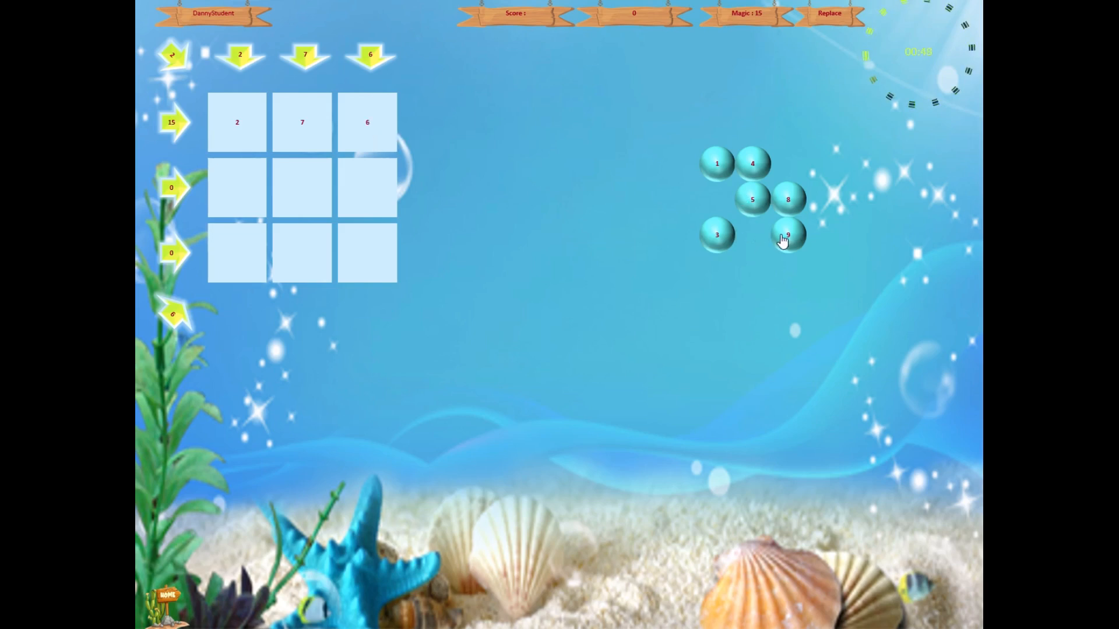
Step: Fill the second row of the magic square with 9, 5 and 1
click(224, 196)
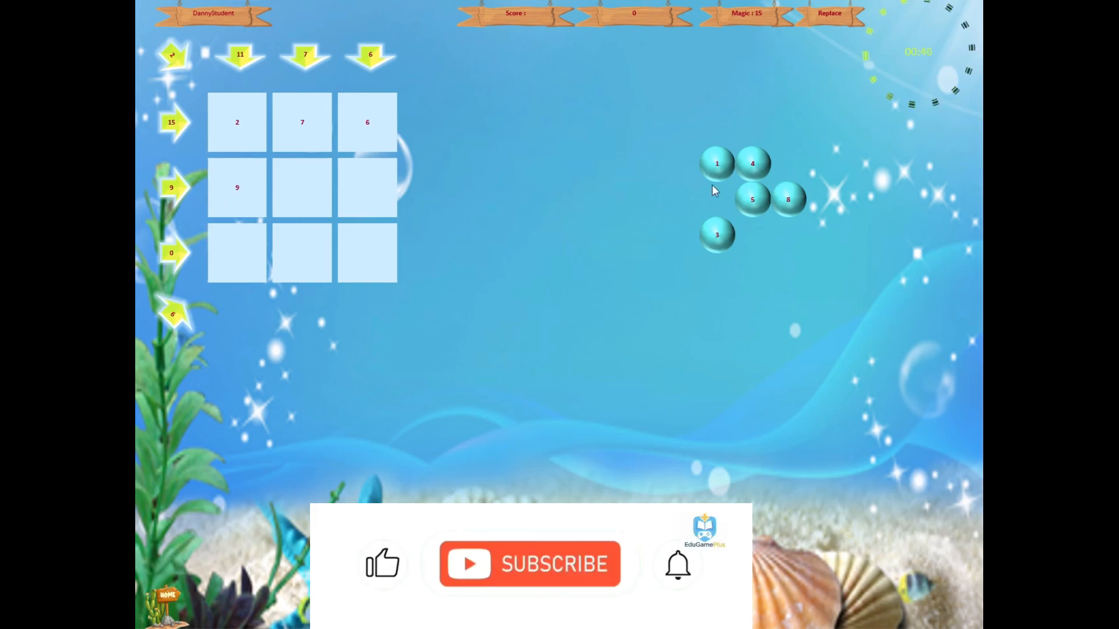
click(753, 200)
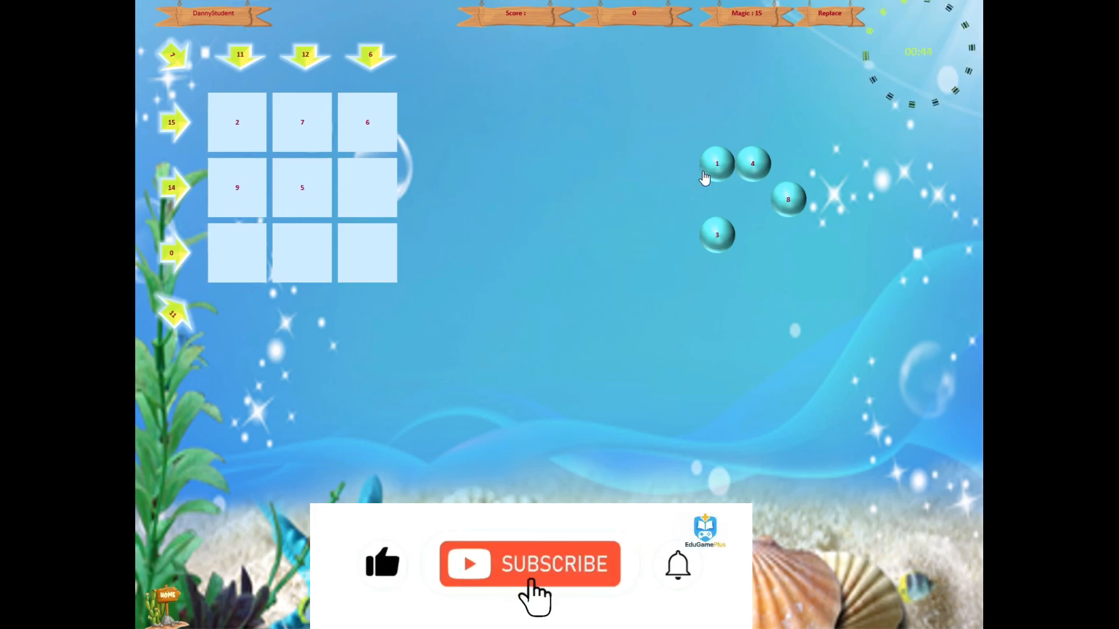
click(715, 164)
click(389, 197)
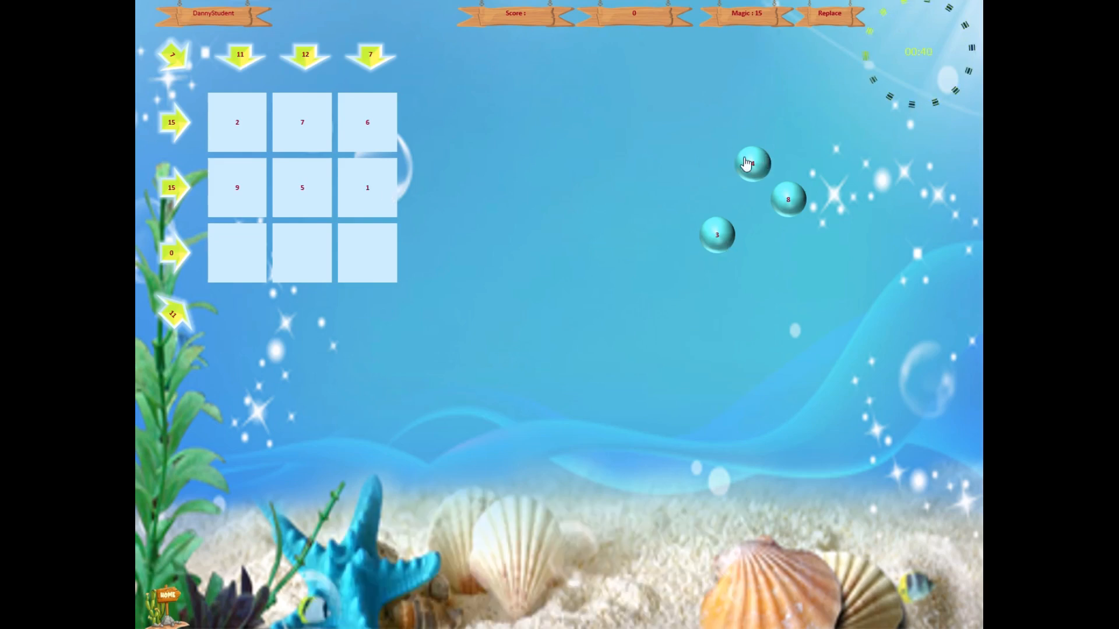
Step: Fill the third row of the magic square with 4, 3 and 8, and dismiss the completion message
click(239, 250)
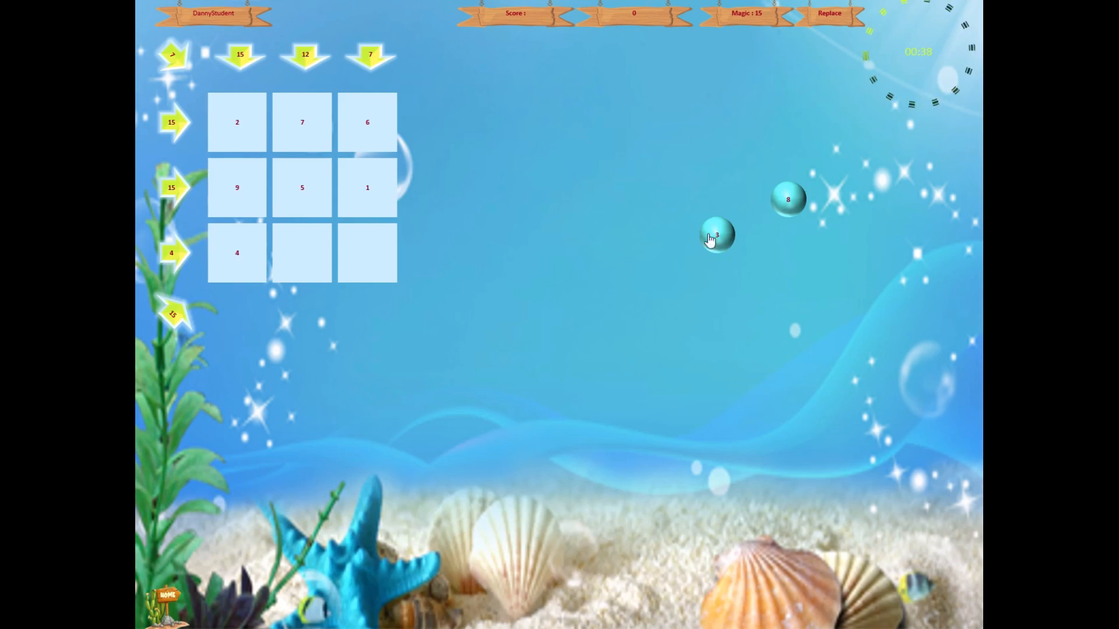
click(724, 247)
click(333, 245)
click(782, 200)
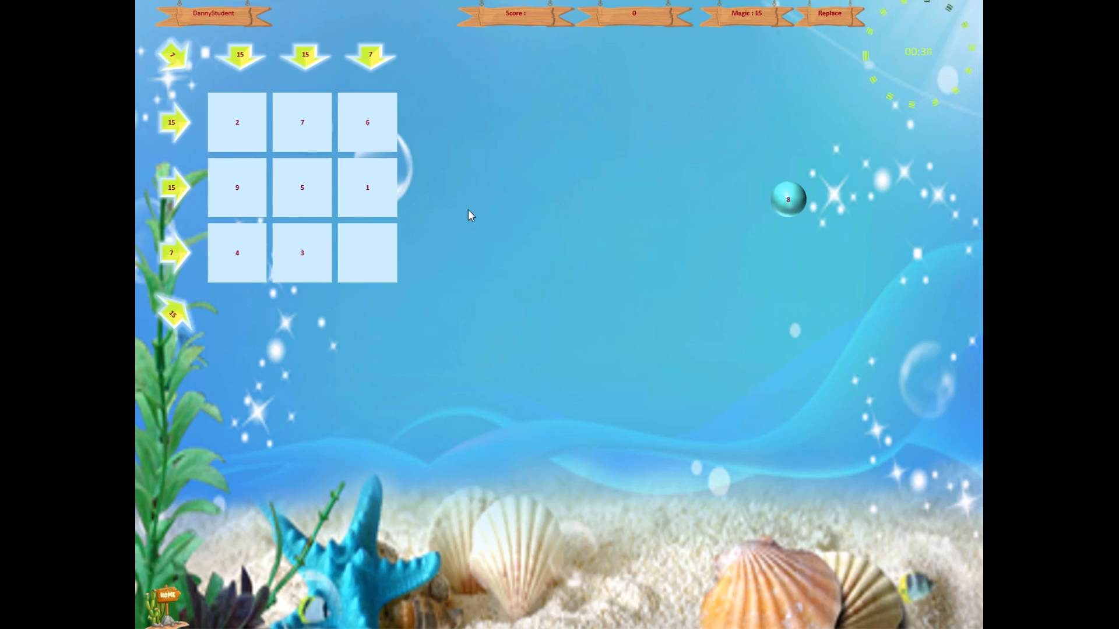
click(375, 234)
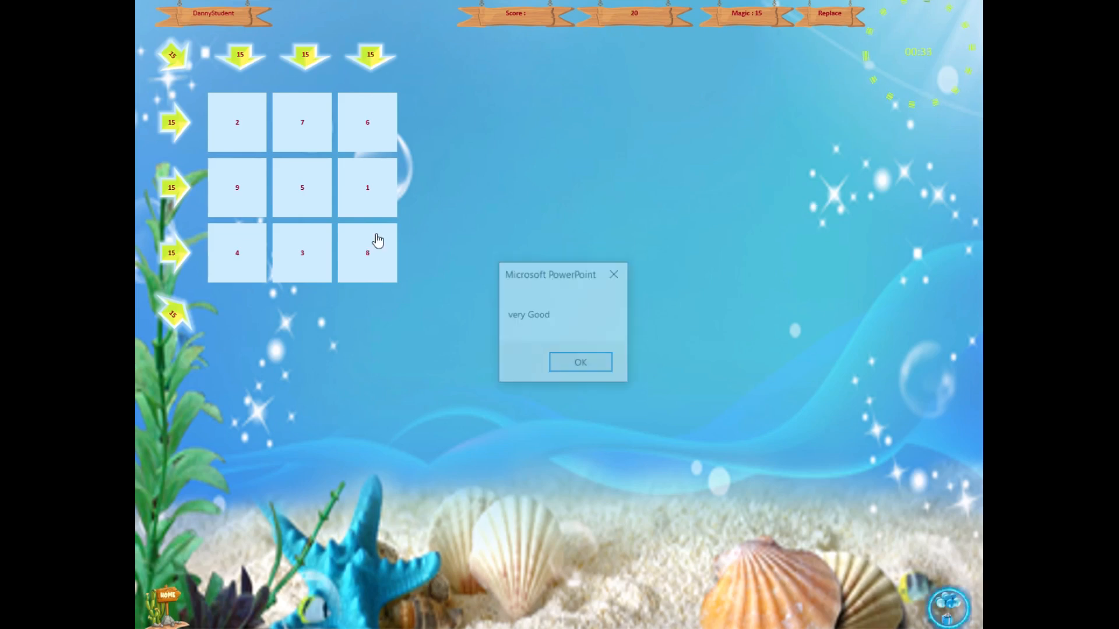
click(609, 367)
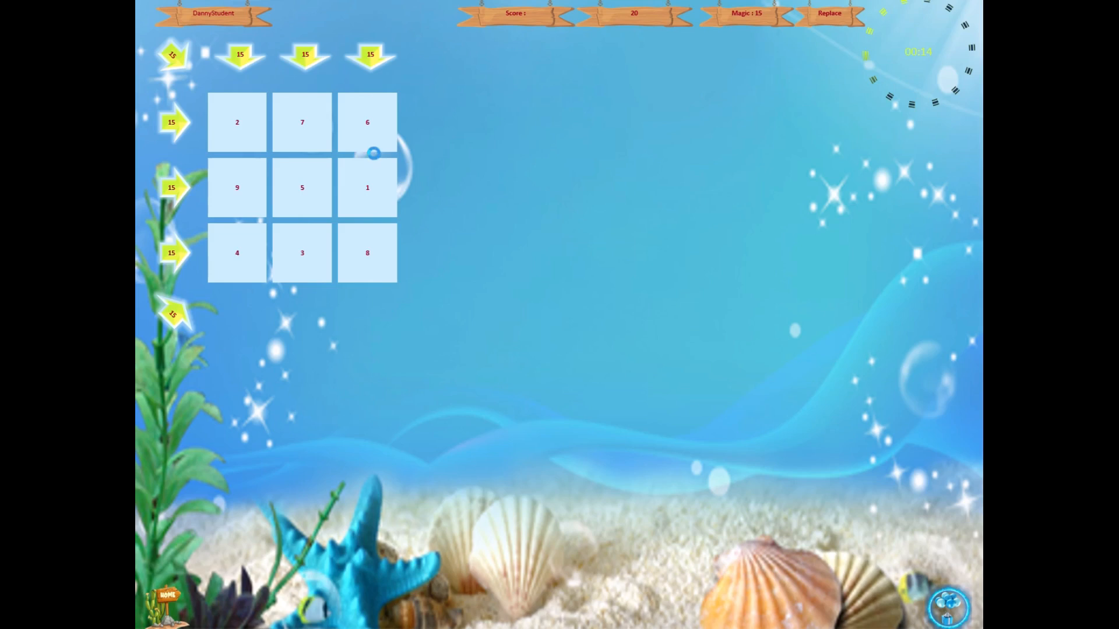
Step: Go from the solved magic square to the reward slide, open the third gift box, and return to the student boxes
click(578, 362)
click(316, 134)
click(569, 365)
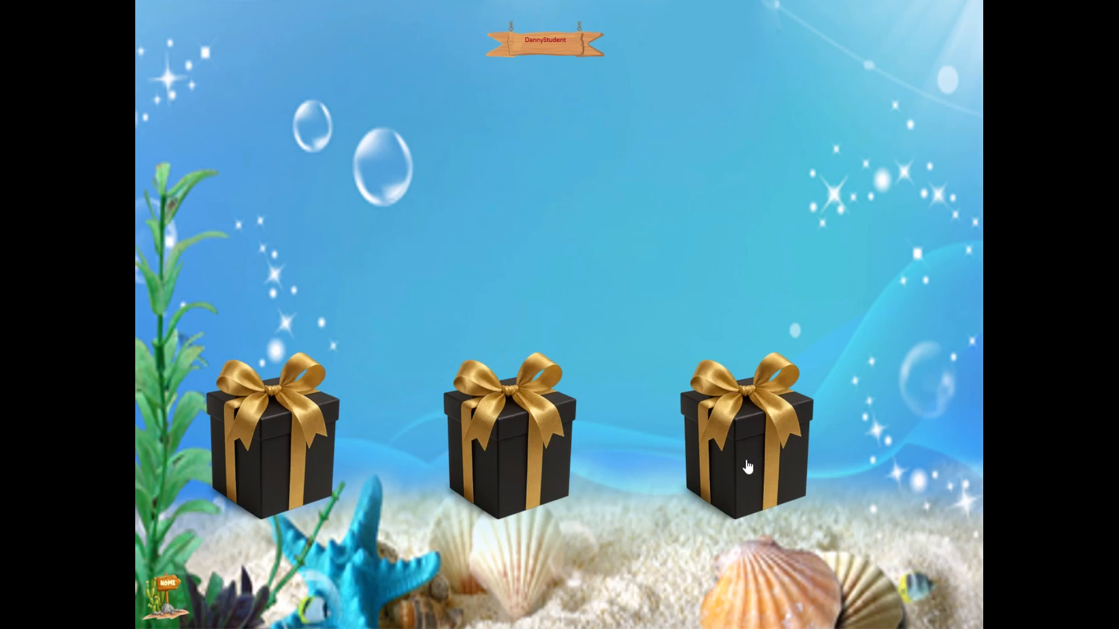
click(748, 466)
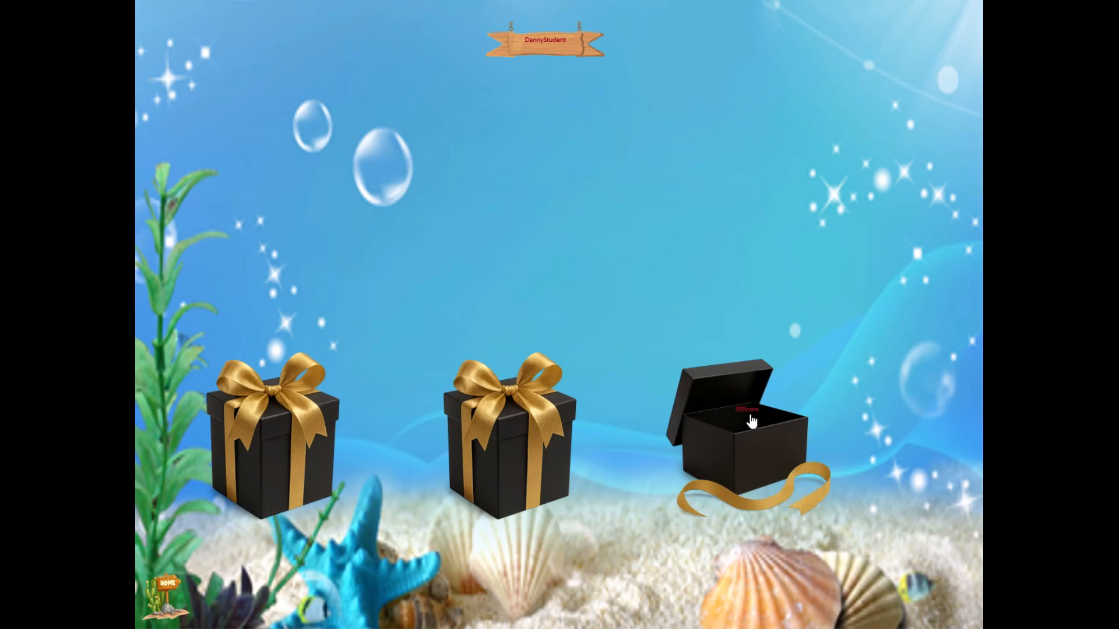
click(168, 593)
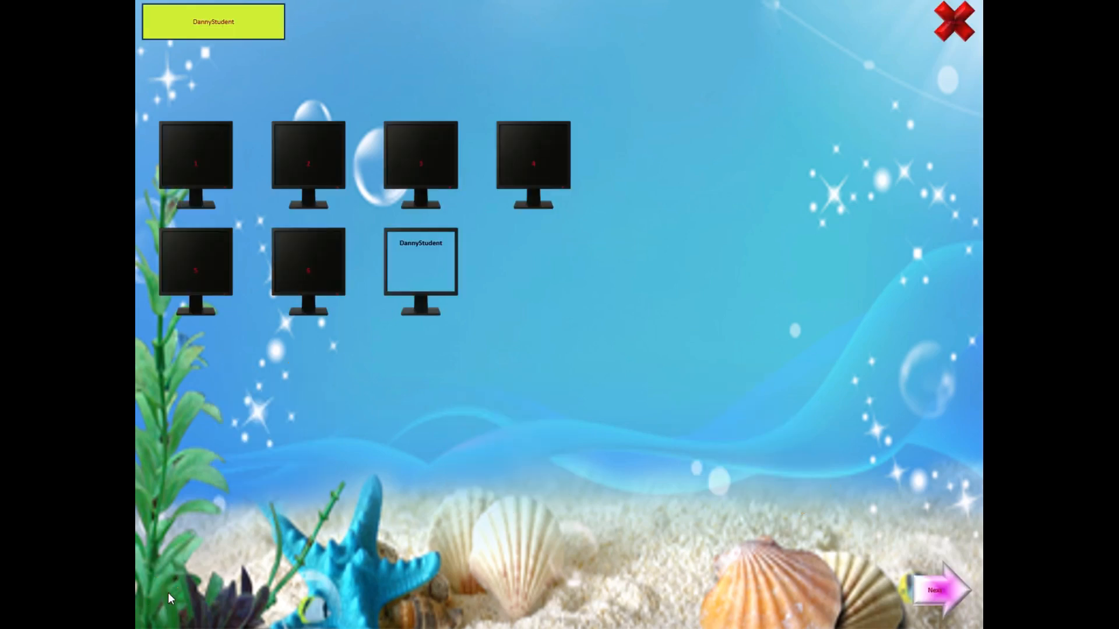
Step: Advance from the student boxes to the game wheel, and choose Game2 to open its four-by-four puzzle
click(958, 32)
click(935, 595)
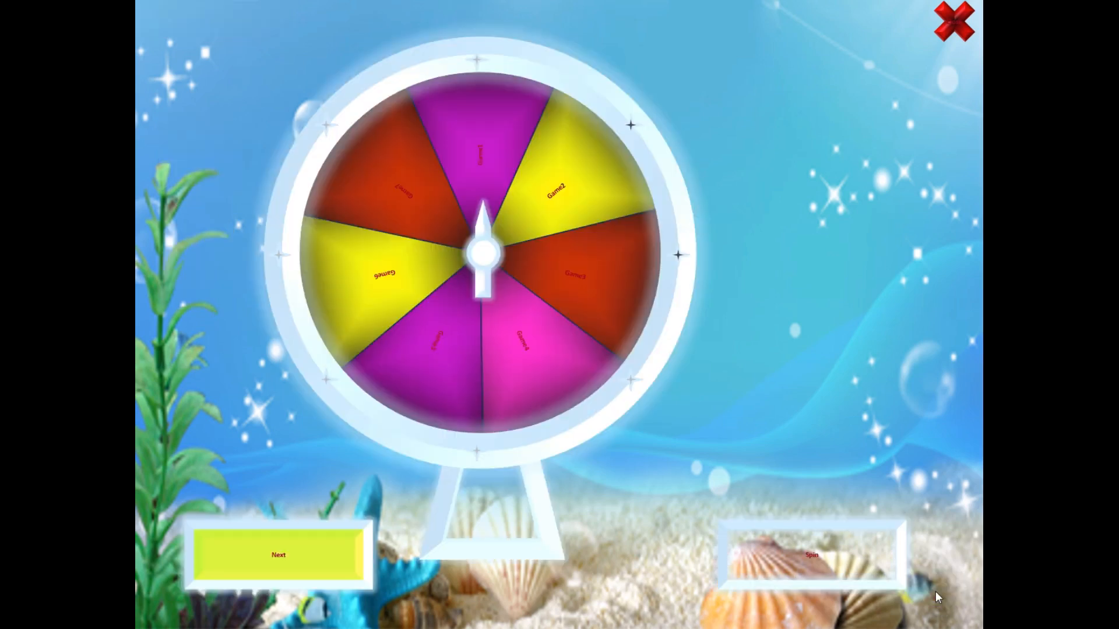
click(586, 200)
click(310, 550)
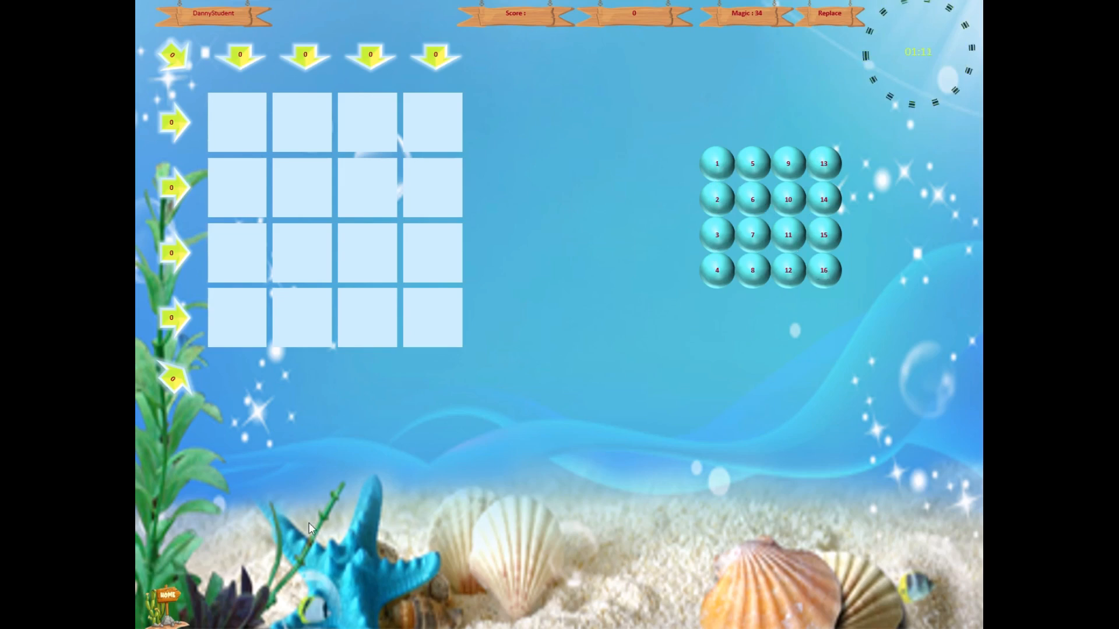
Step: Leave the puzzle and end the slide show, and clear all saved exams in the Excel workbook's PowerPoint form
click(179, 596)
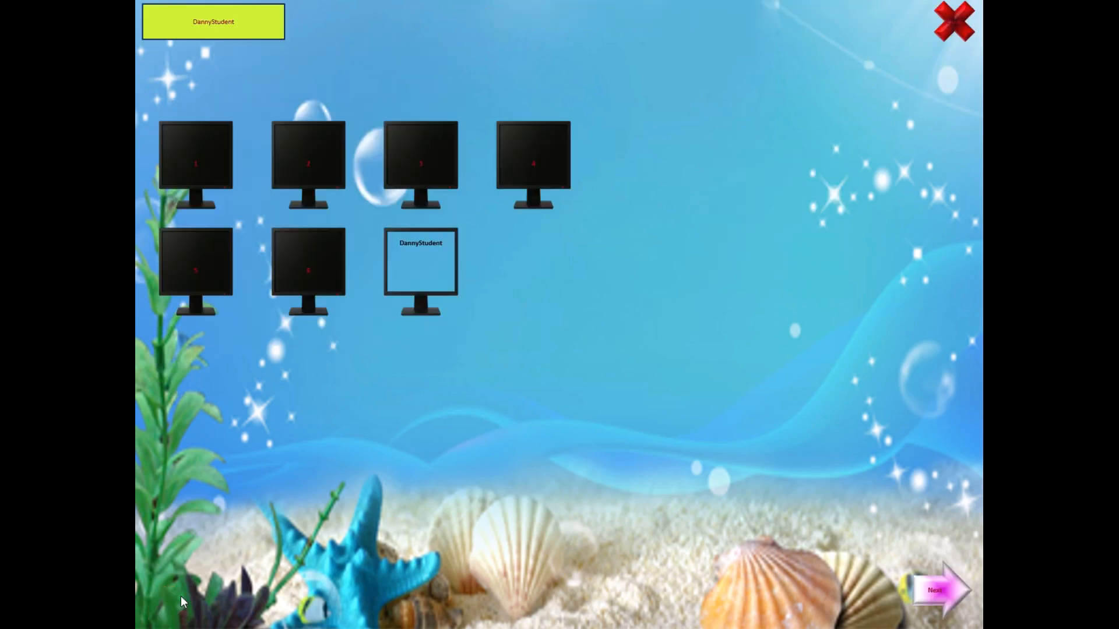
click(972, 32)
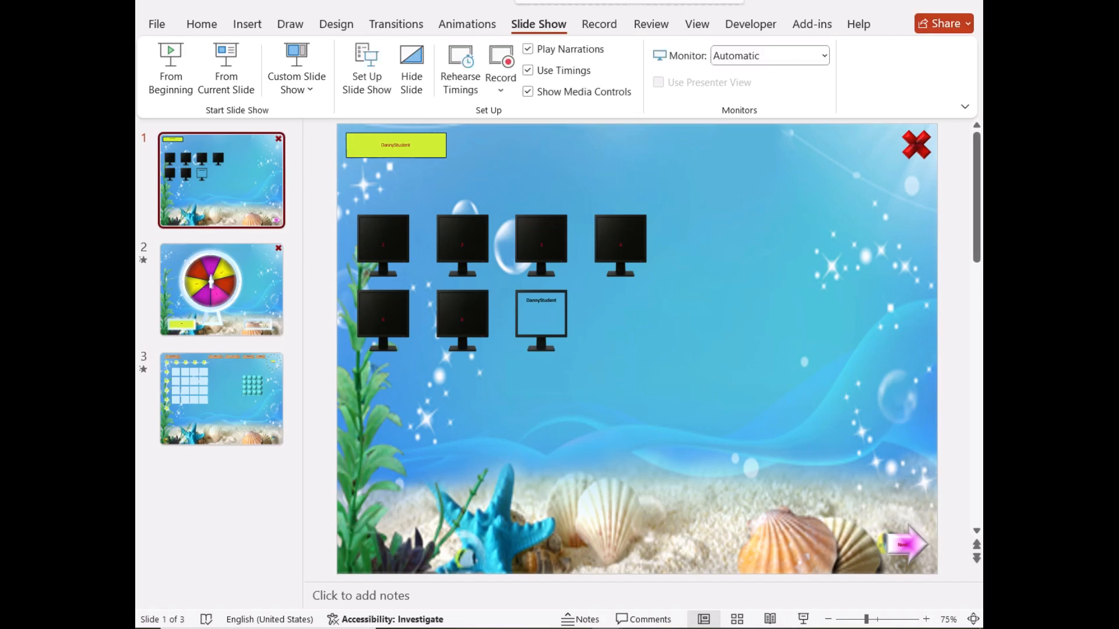
click(578, 627)
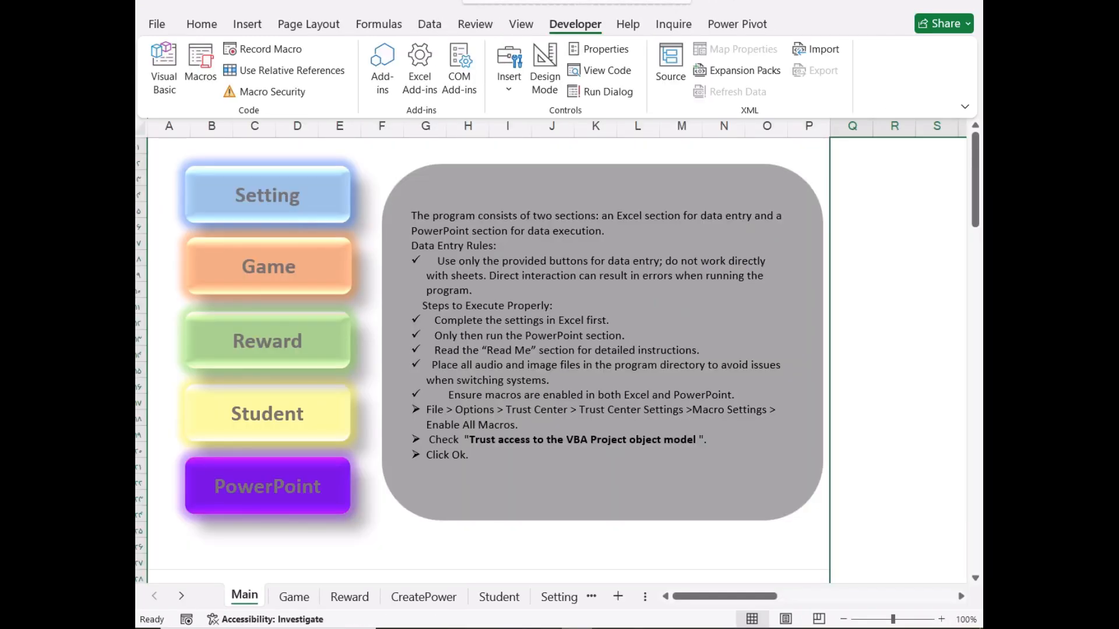
click(291, 488)
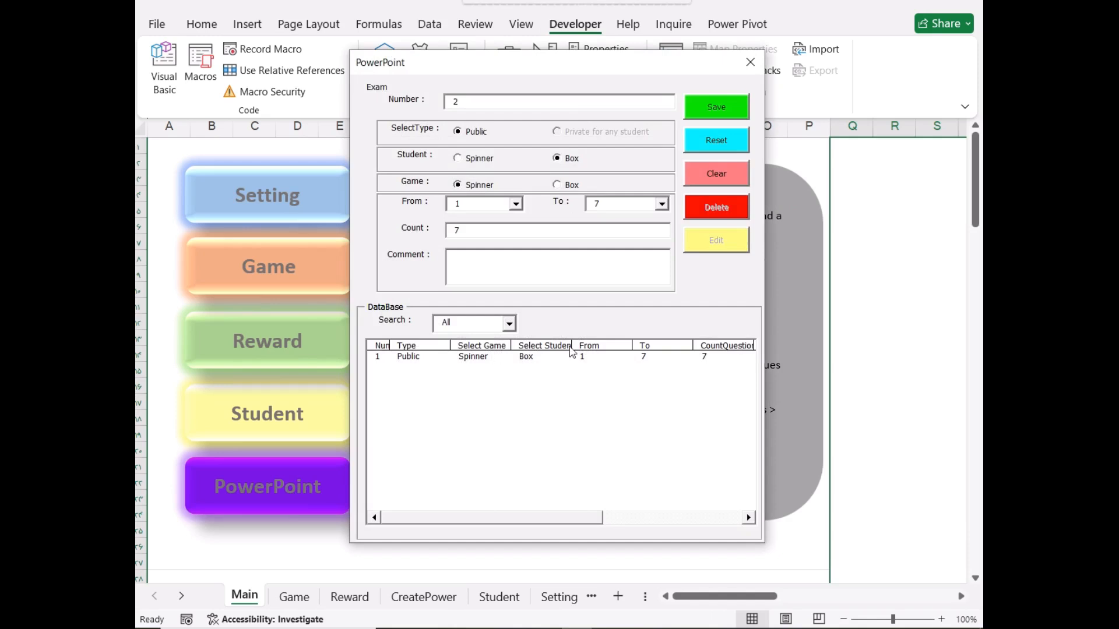
click(719, 173)
click(572, 369)
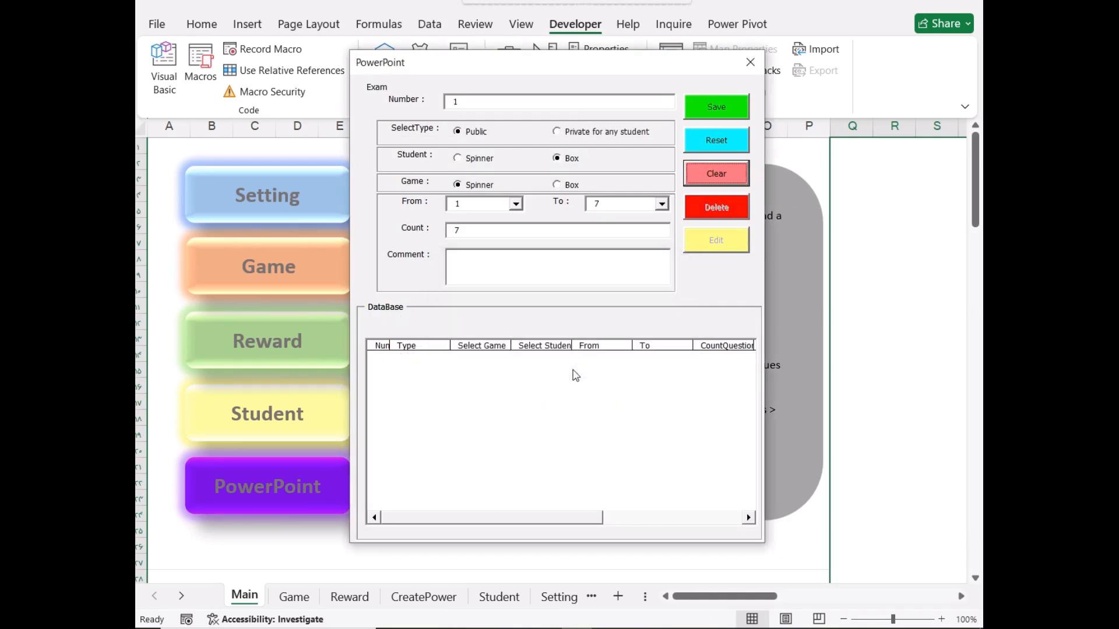
Step: Save exam 1 as private for any student with Spinner student selection, assigning Game1 to the first student
click(576, 134)
click(478, 167)
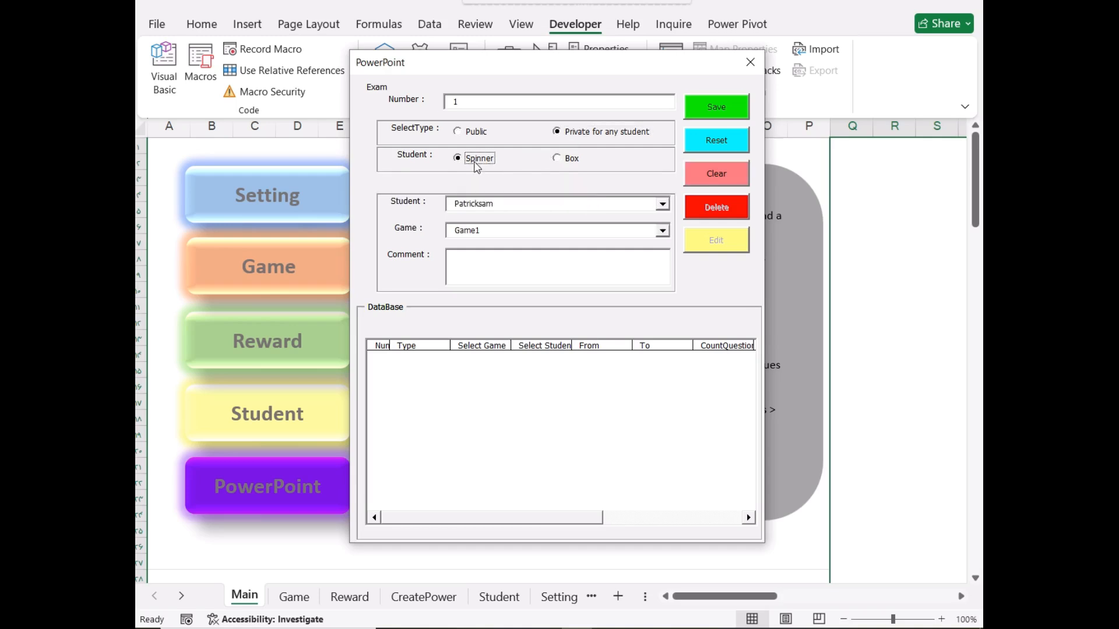
click(663, 203)
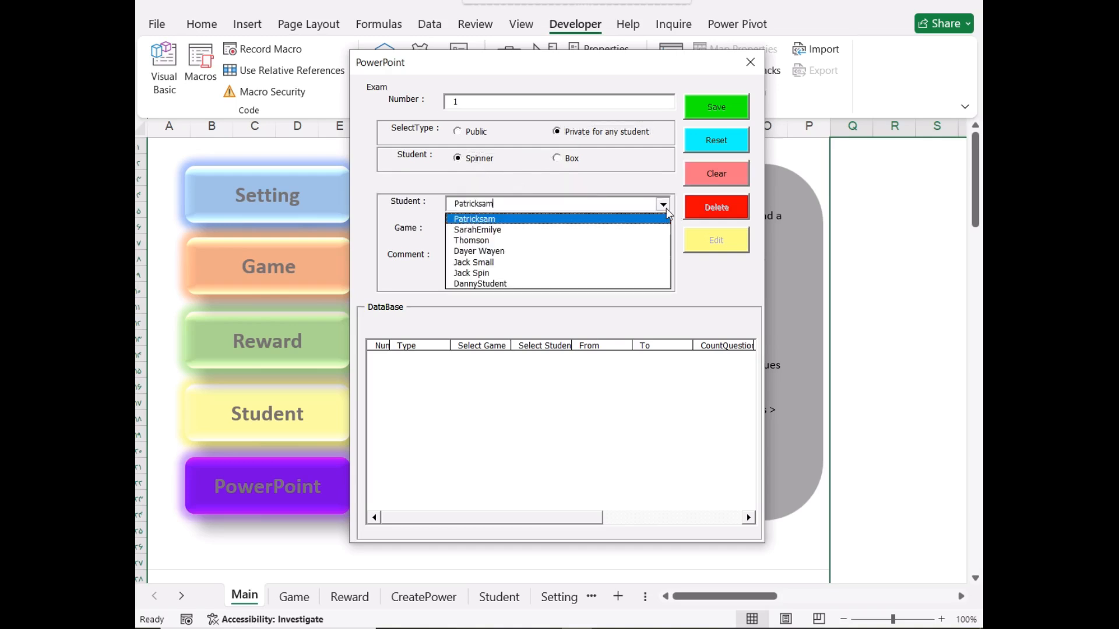
click(637, 221)
click(732, 102)
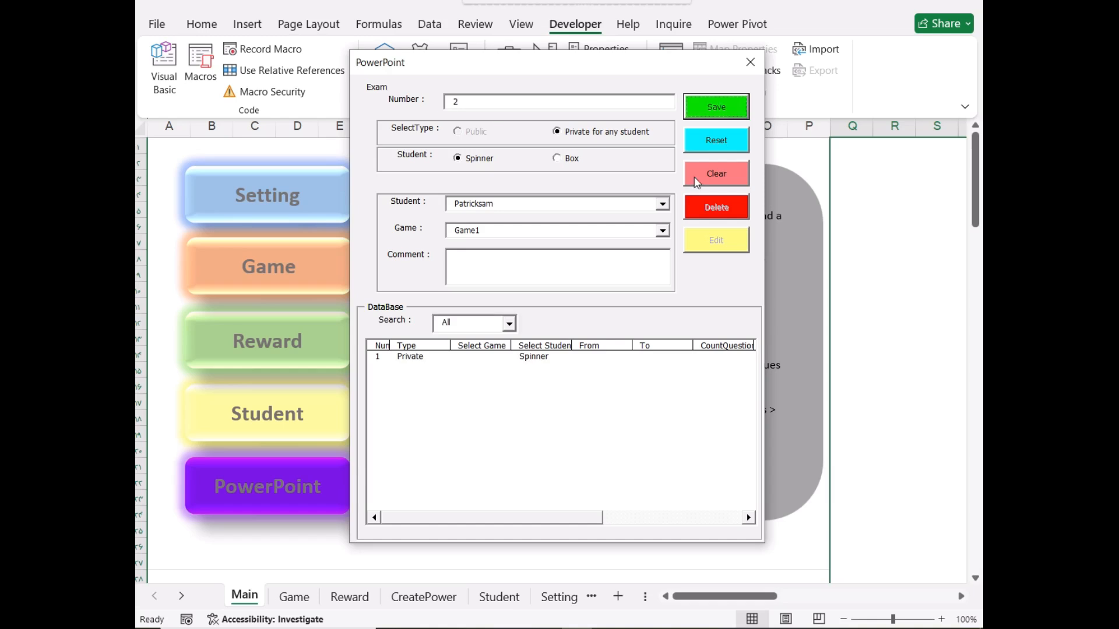
Step: Save private exam 2, assigning Game2 to the second student in the list
click(662, 204)
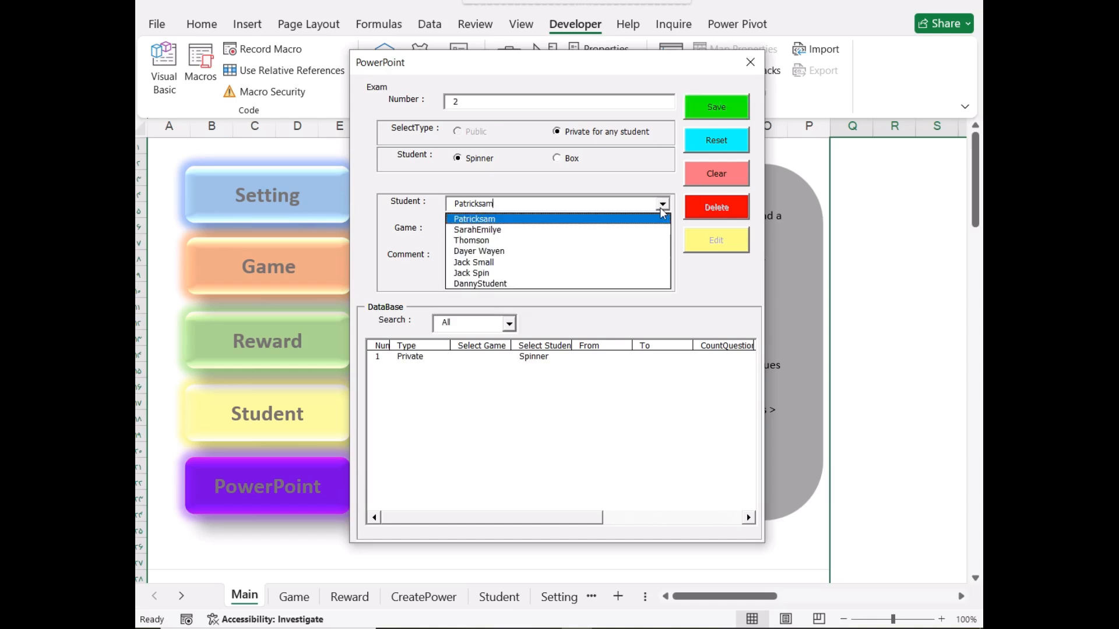
click(585, 230)
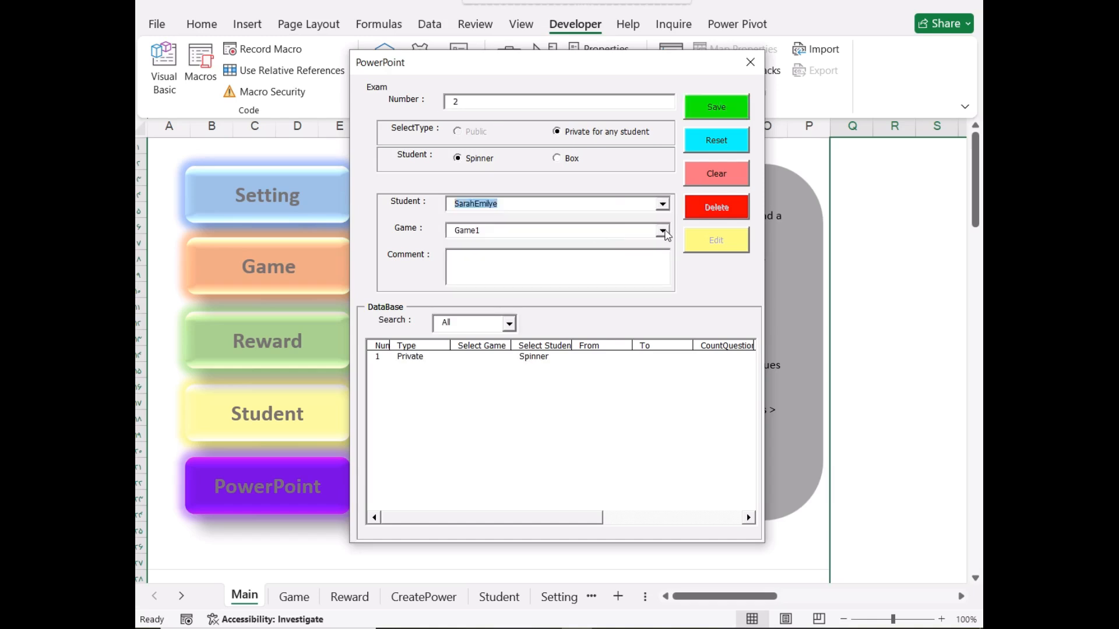
click(663, 230)
click(607, 257)
click(734, 119)
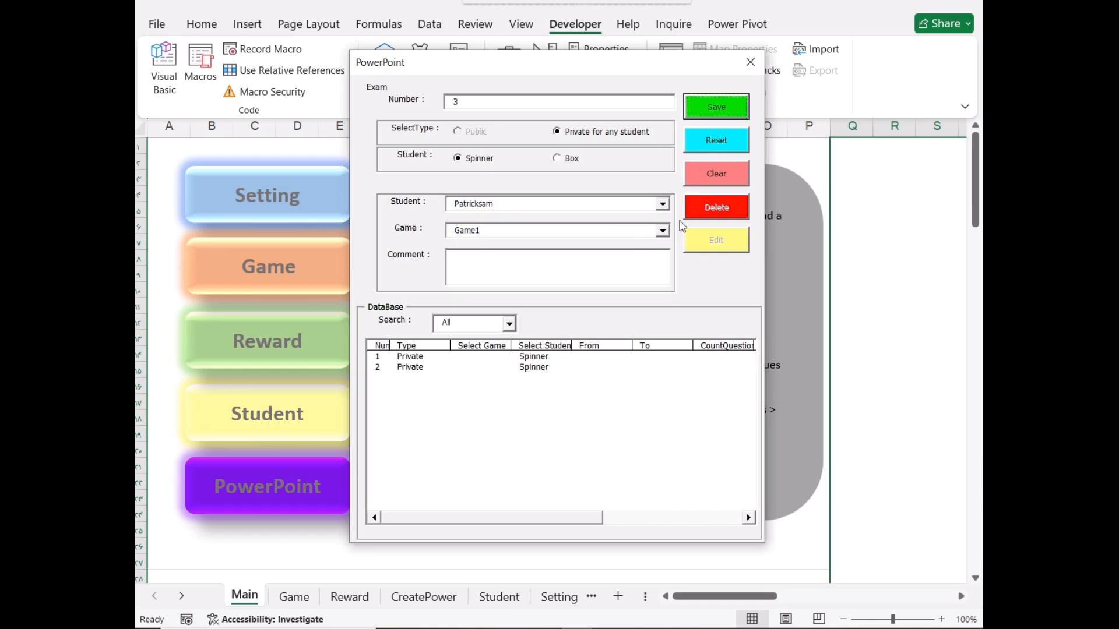
Step: Save private exam 3, assigning Game3 to the third student in the list
click(662, 230)
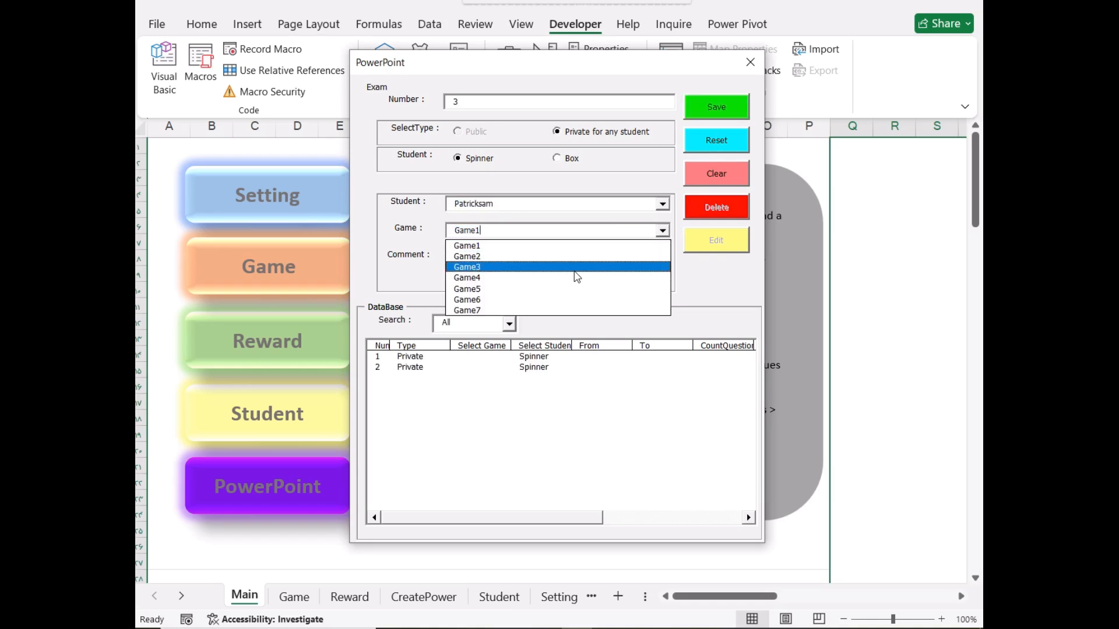
click(574, 265)
click(663, 203)
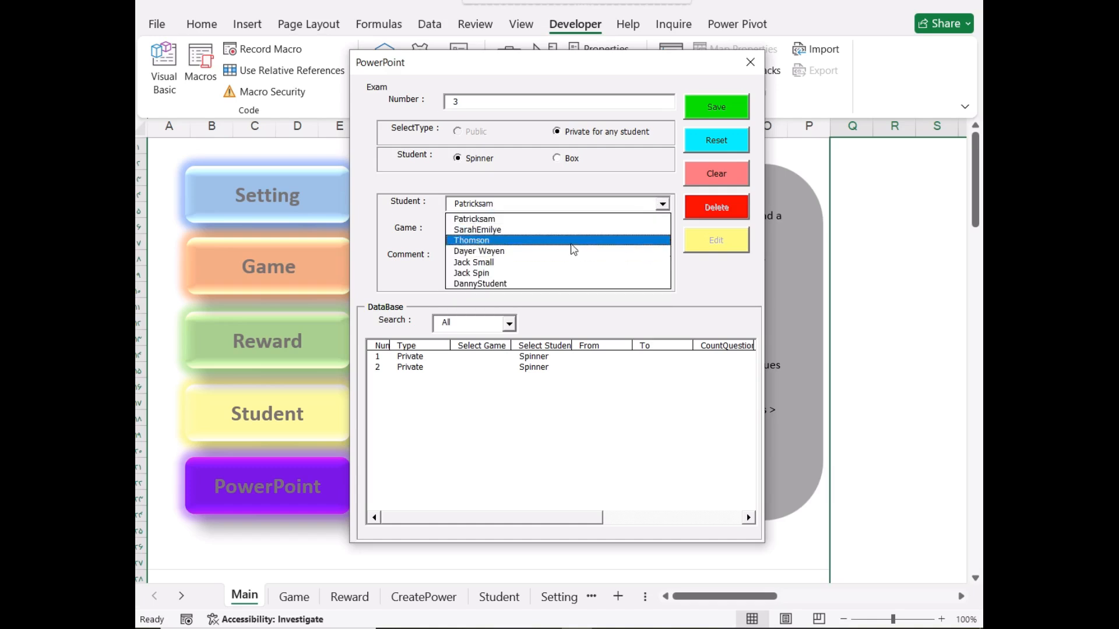
click(571, 241)
click(730, 109)
Step: Save private exam 4, assigning Game4 to the fourth student in the list
click(663, 204)
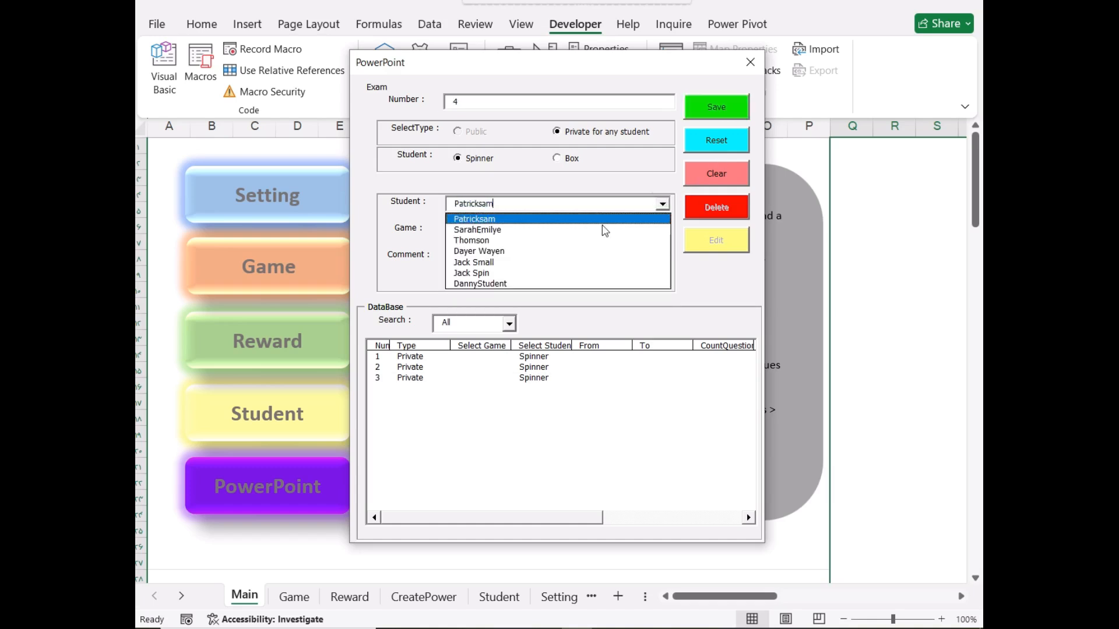
click(577, 251)
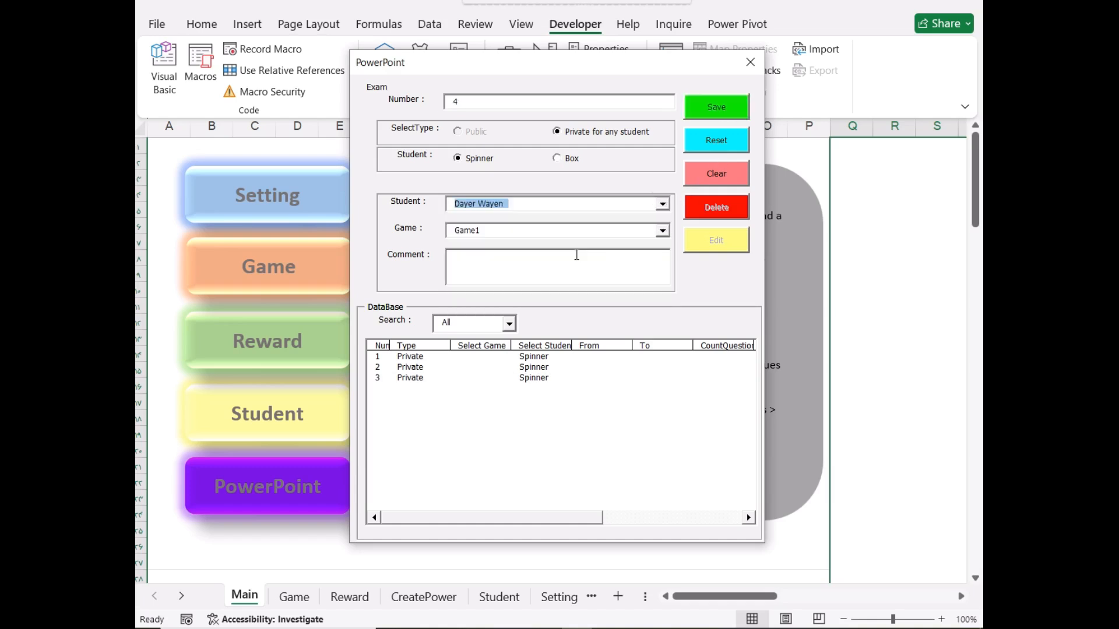
click(663, 230)
click(596, 279)
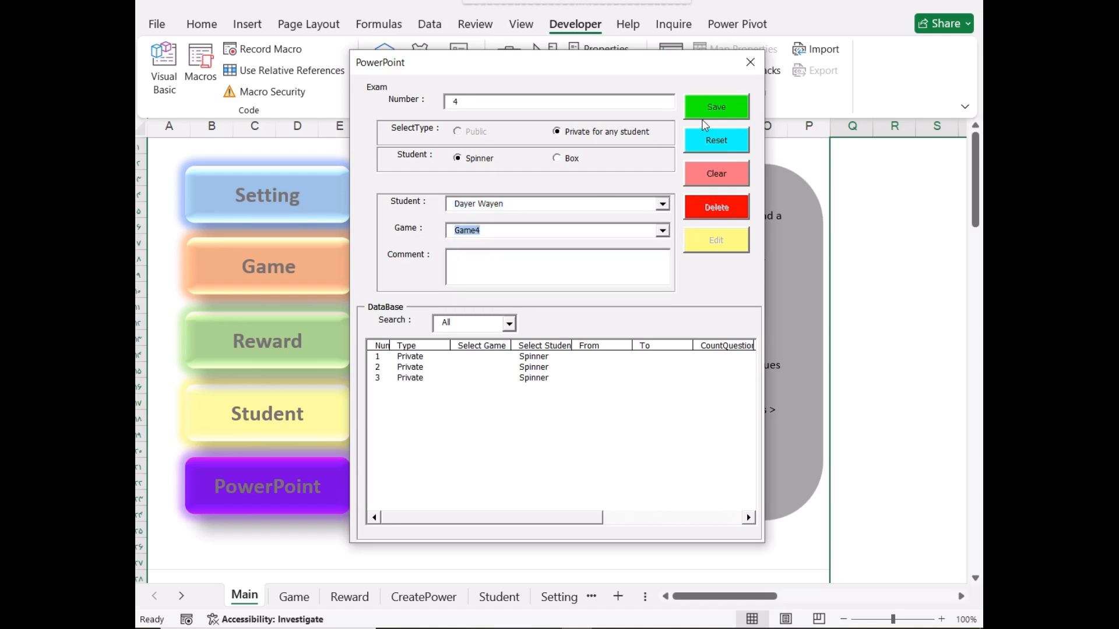
click(711, 108)
Step: Save private exam 5, assigning Game5 to the fifth student in the list
click(663, 203)
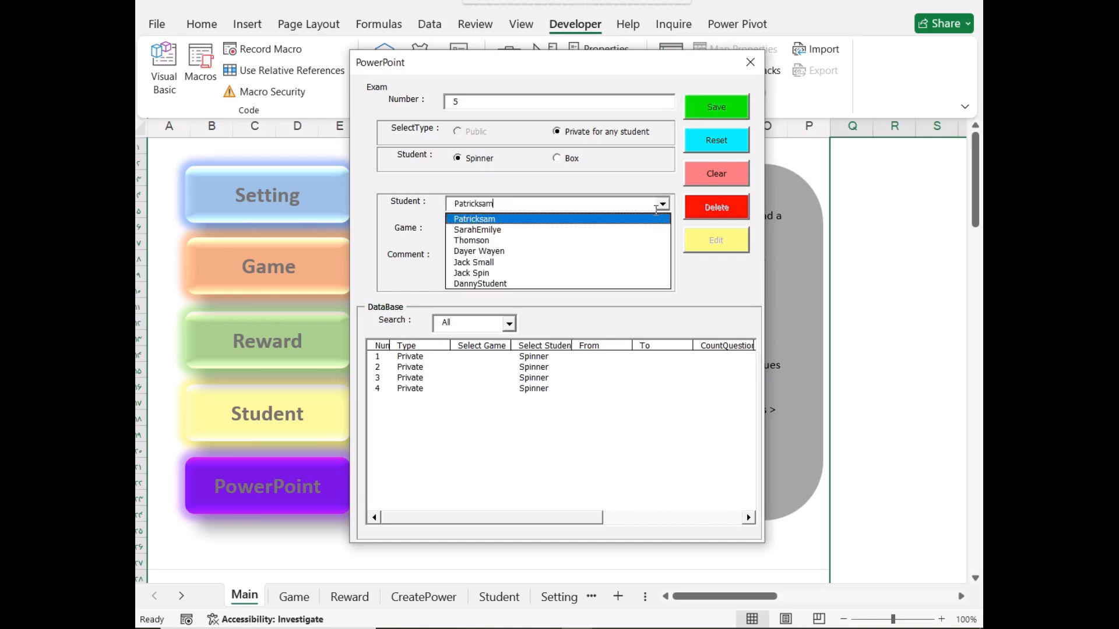
click(627, 262)
click(662, 230)
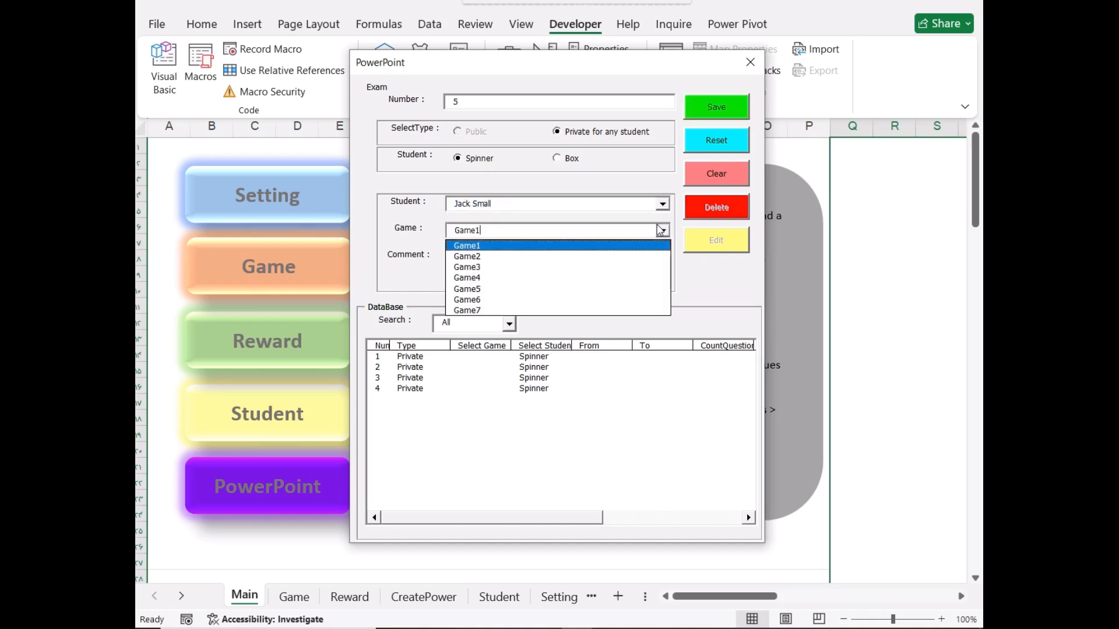
click(589, 288)
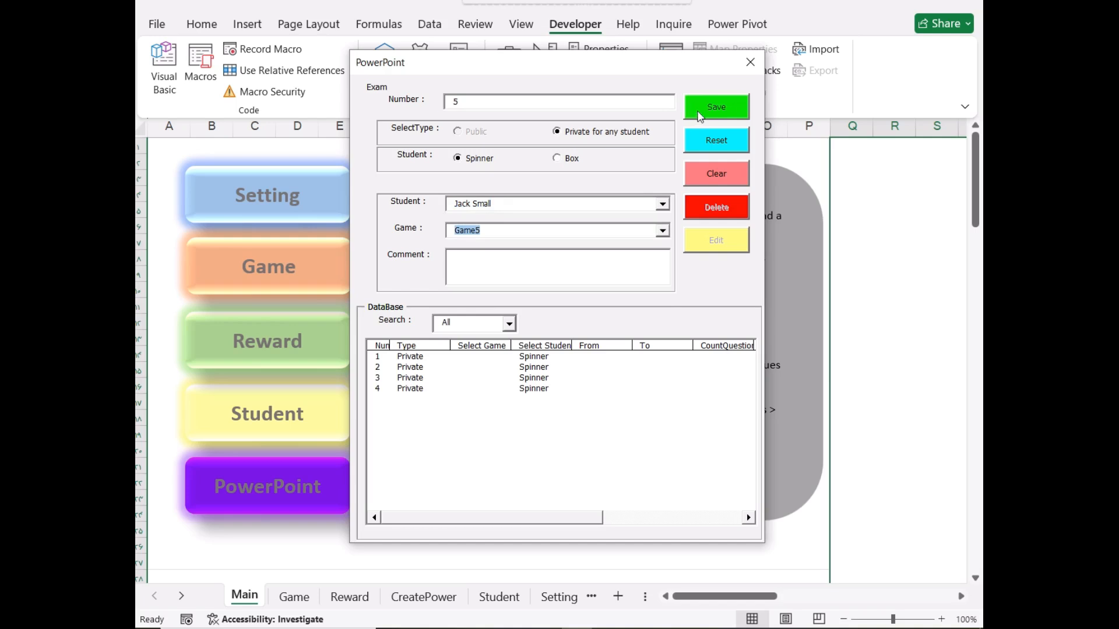
click(700, 111)
Step: Save private exam 6, assigning Game6 to the sixth student in the list
click(662, 203)
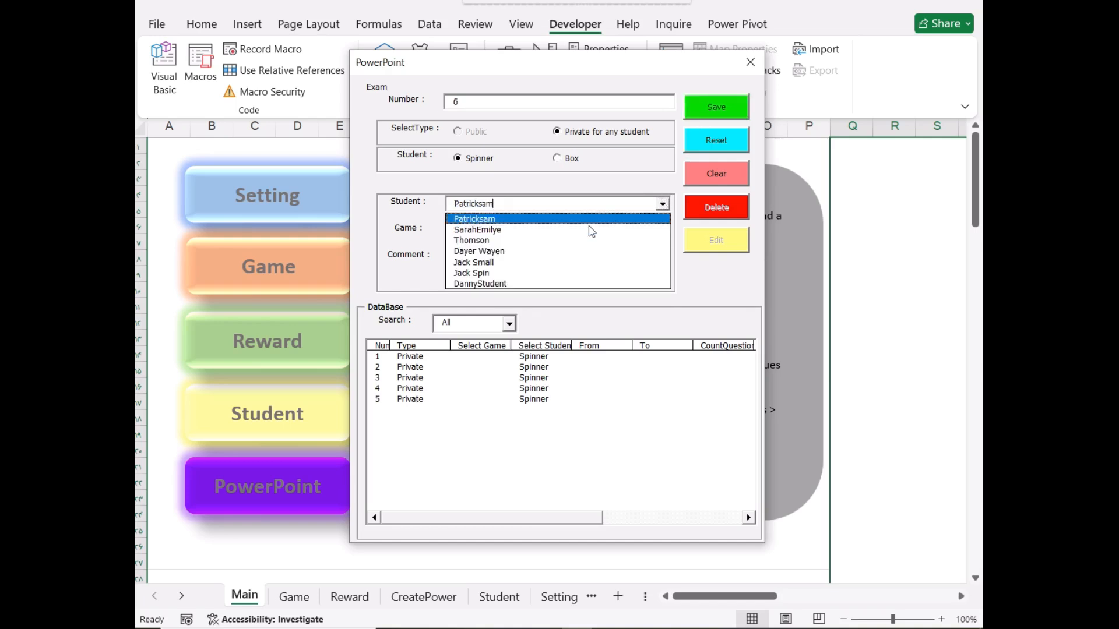
click(582, 274)
click(662, 231)
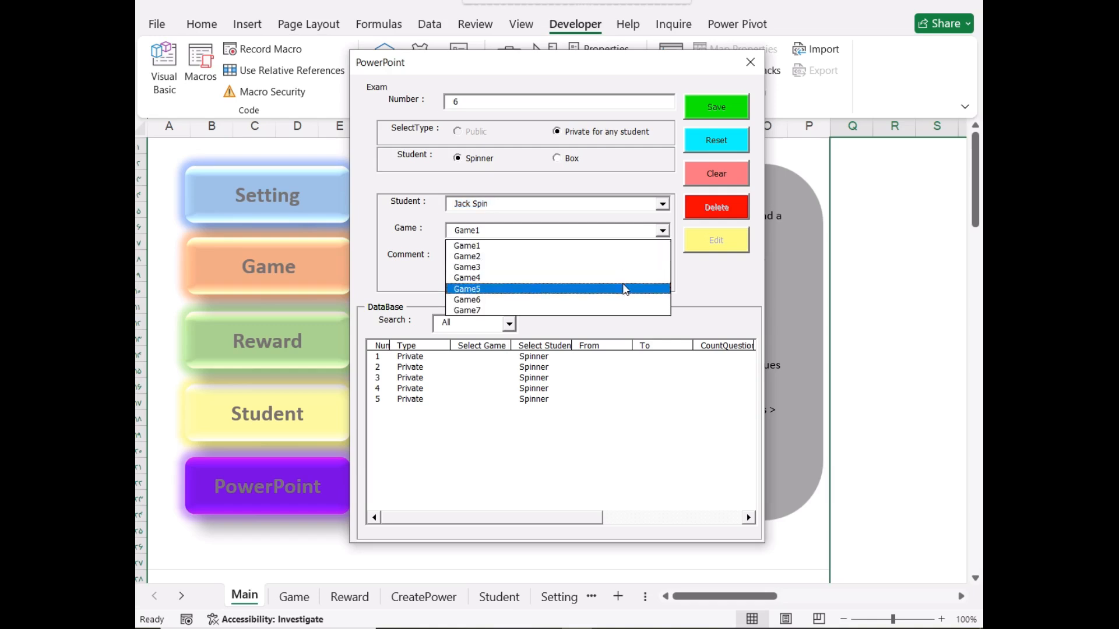
click(632, 300)
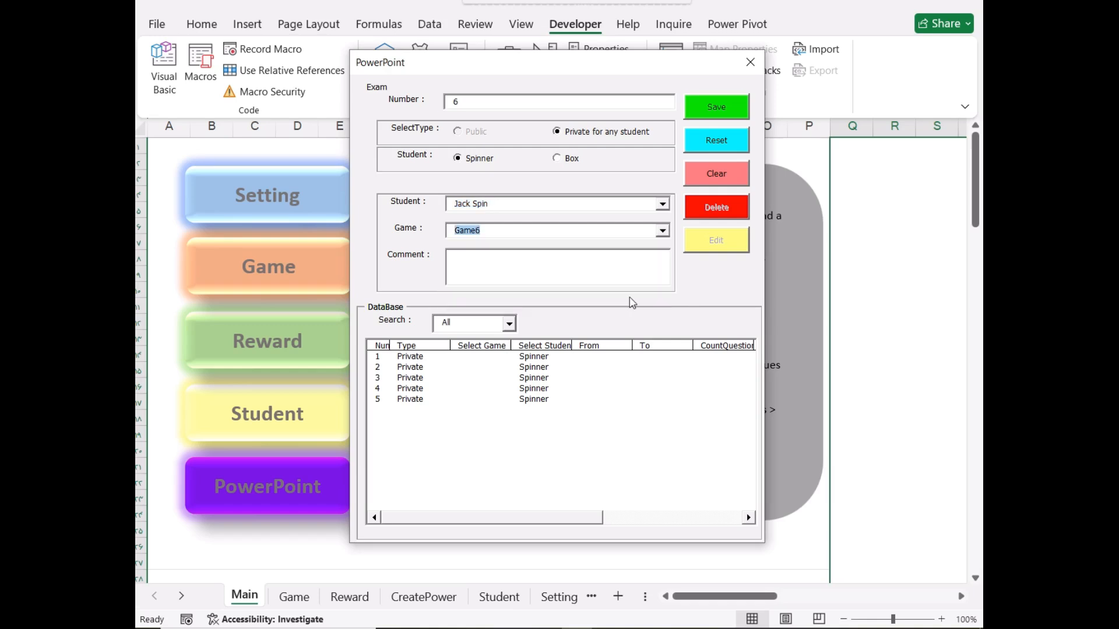
click(722, 108)
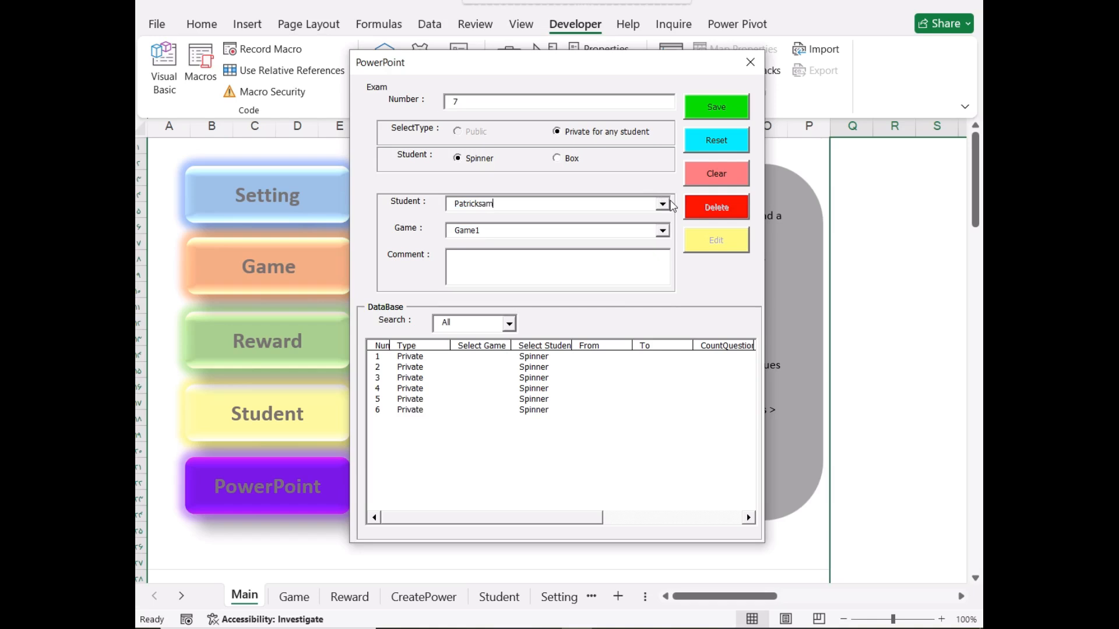
Step: Save private exam 7, assigning Game7 to the last student in the list, and close the exam form
click(655, 203)
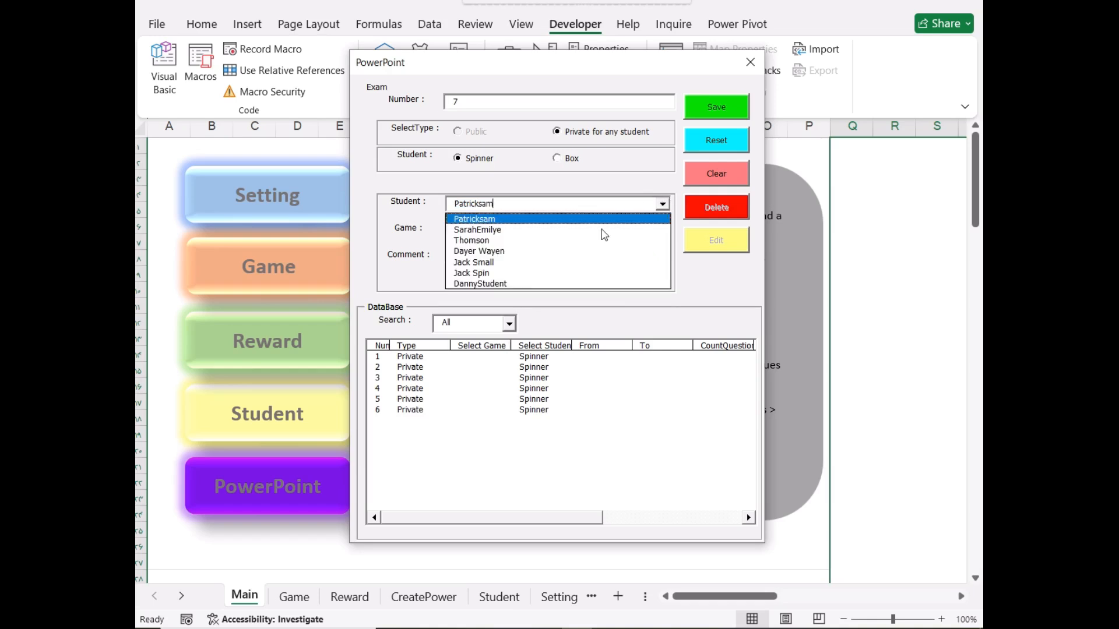
click(526, 283)
click(665, 236)
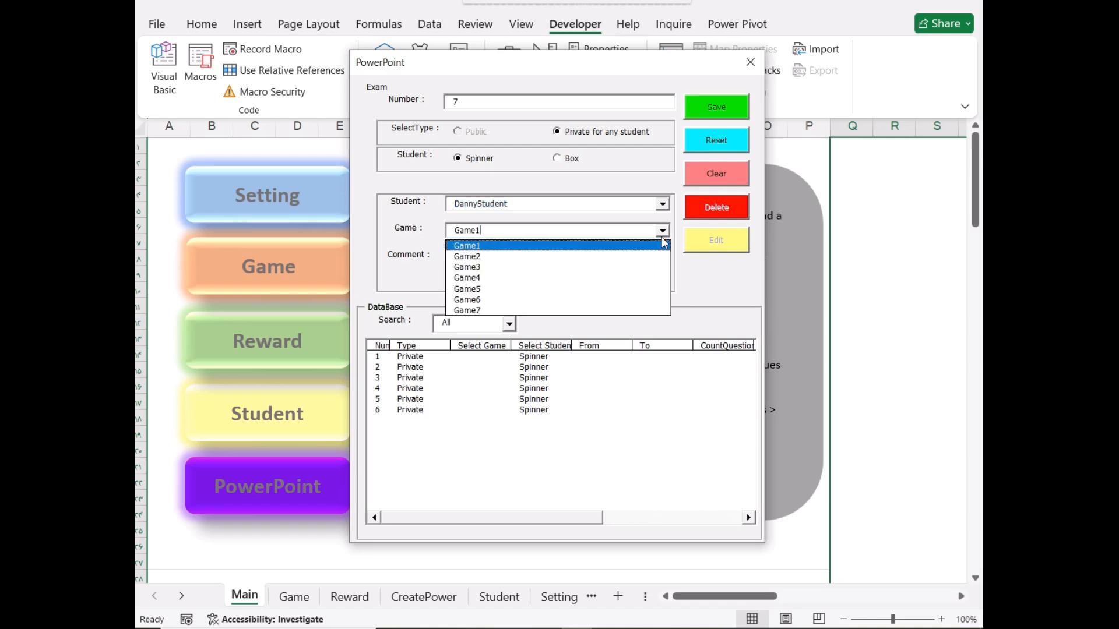
click(584, 313)
click(706, 109)
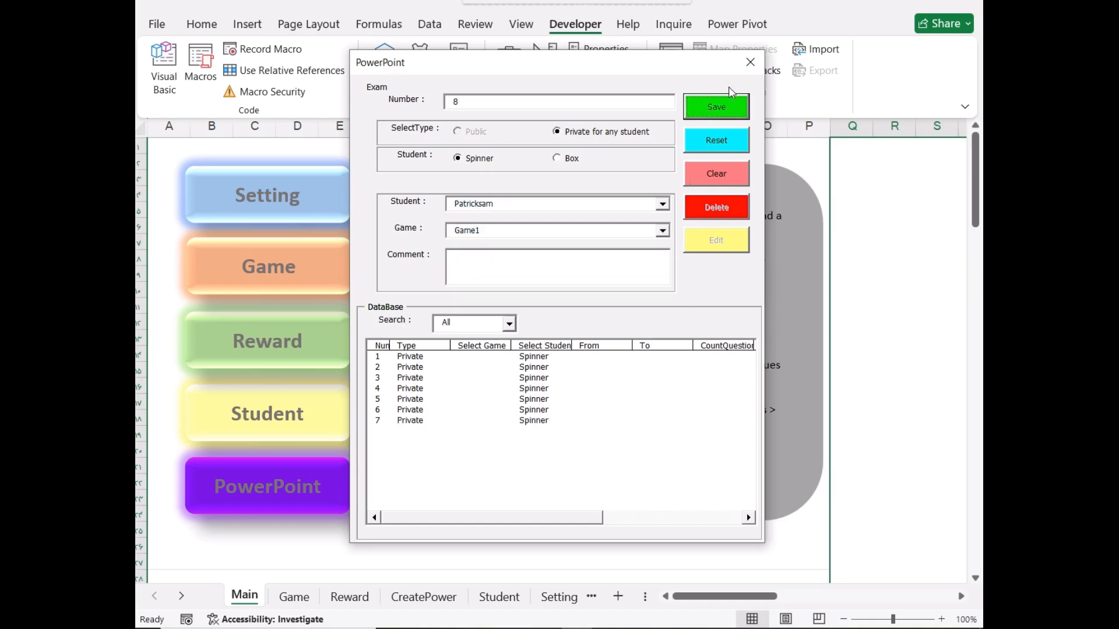
click(750, 62)
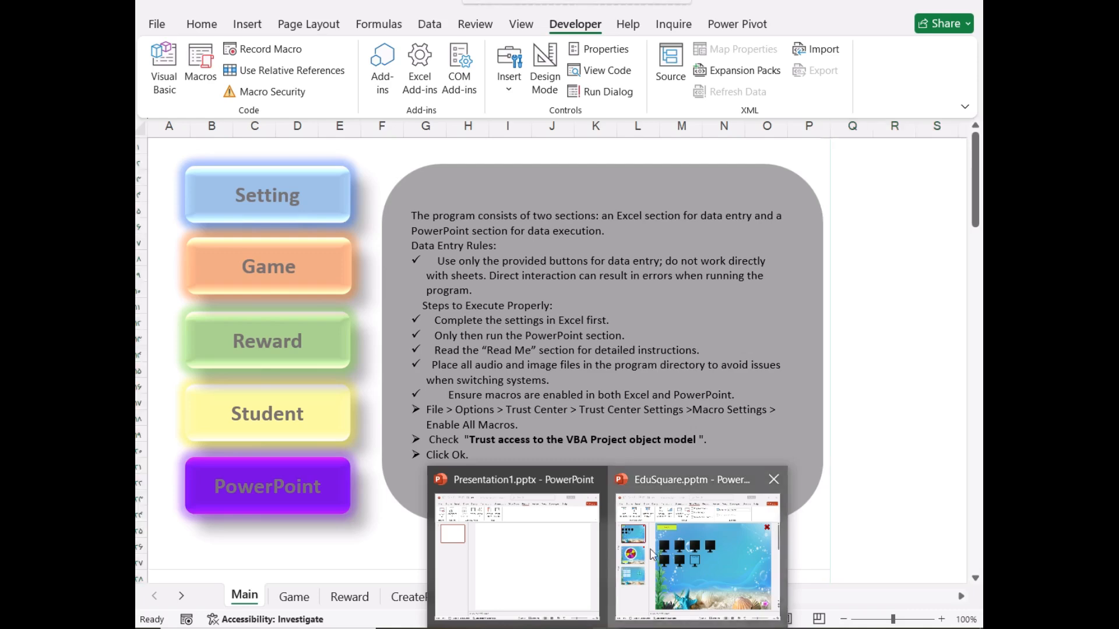
Step: Switch to EduSquare.pptm in PowerPoint, regenerate the game with the Magic add-in, and start the slide show
click(669, 583)
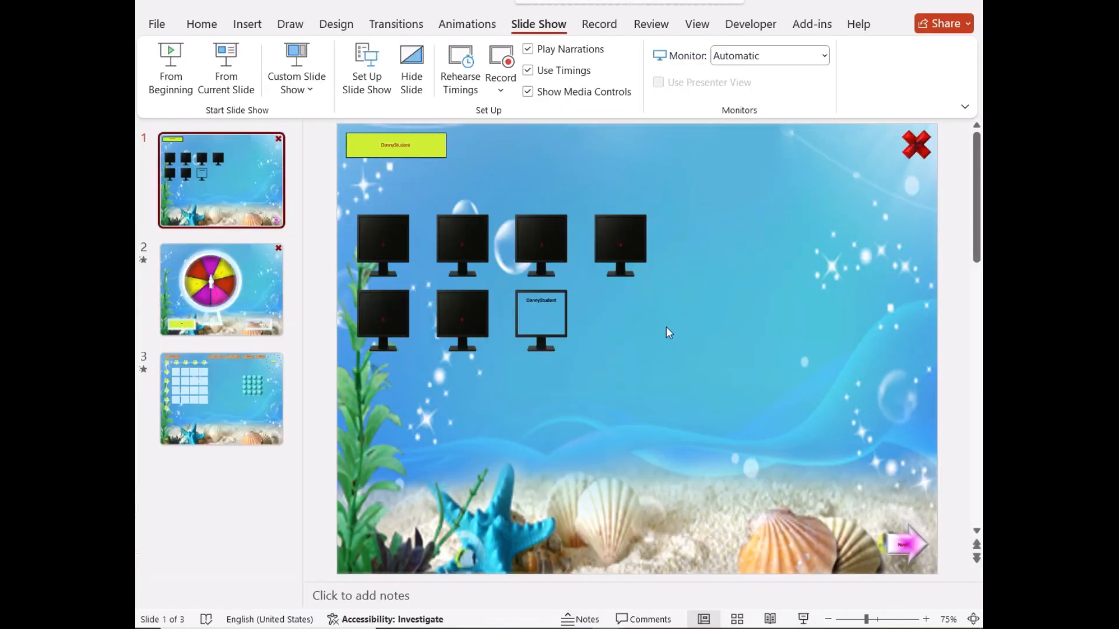
click(811, 25)
click(194, 51)
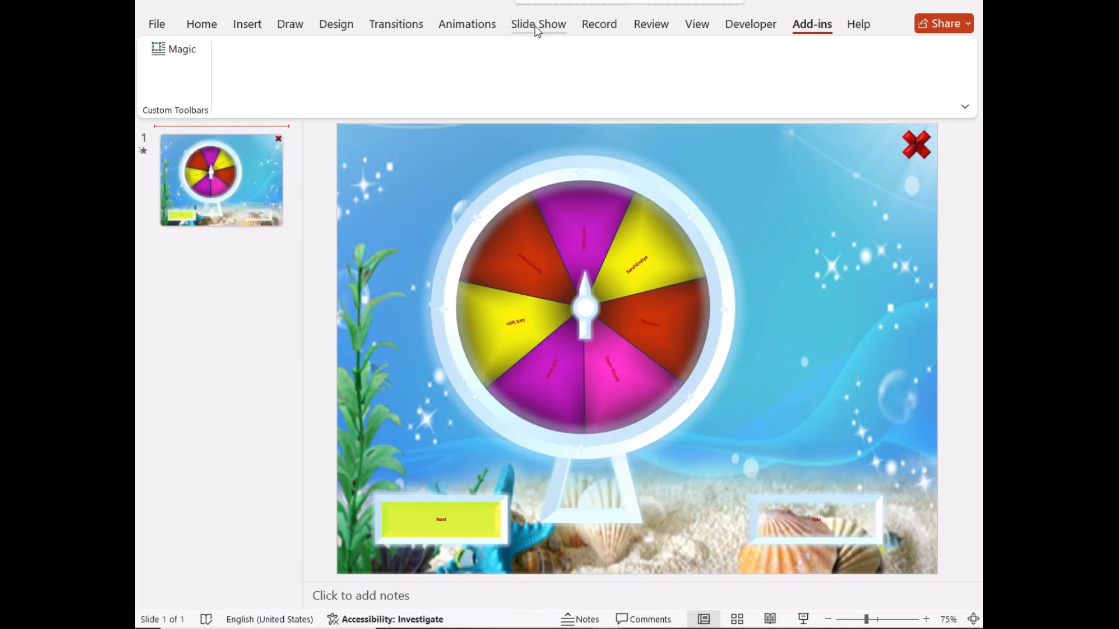
click(537, 30)
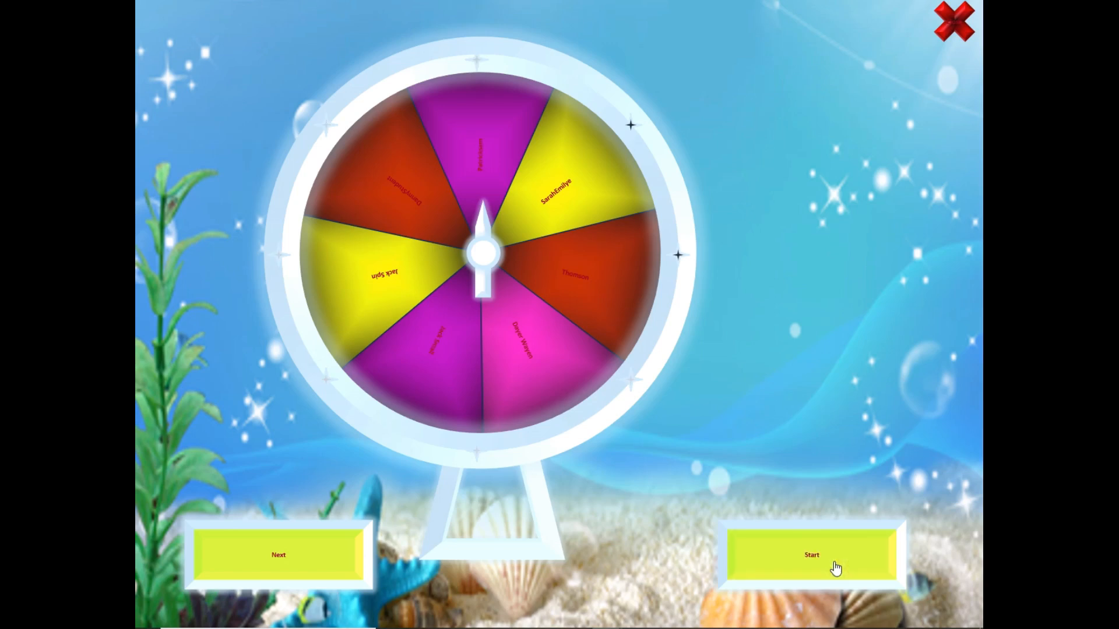
Step: Spin the student wheel, open the selected student's game, return to the home slide, and exit the slide show
click(831, 569)
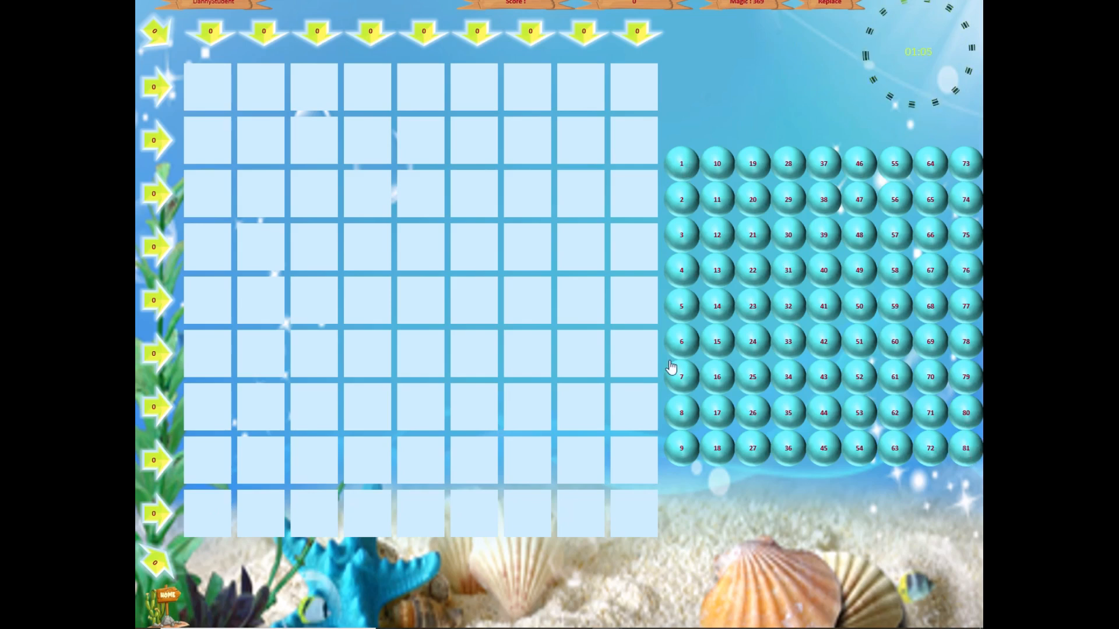
click(169, 593)
click(944, 41)
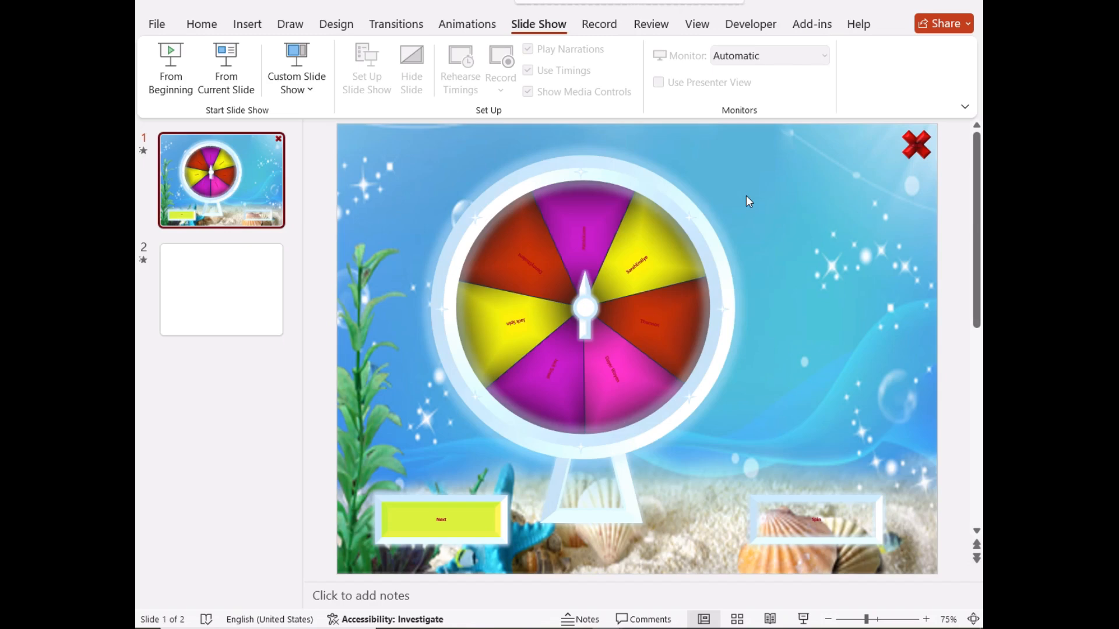
Step: Switch to the Excel data workbook and check which student and game are assigned to private exam 7 in the exam form
click(591, 628)
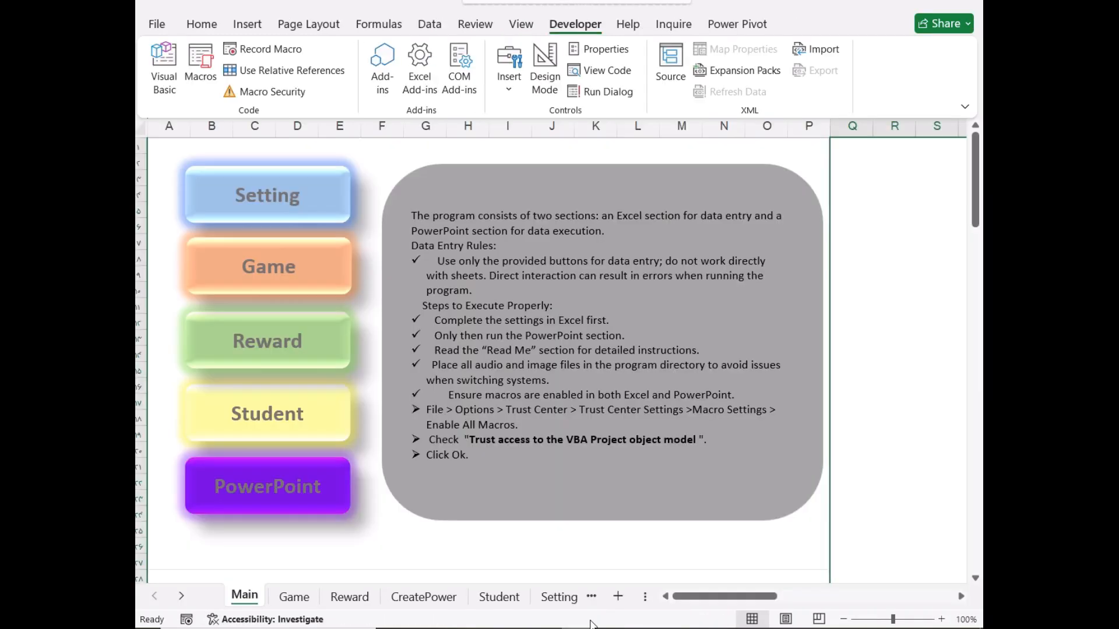
click(304, 501)
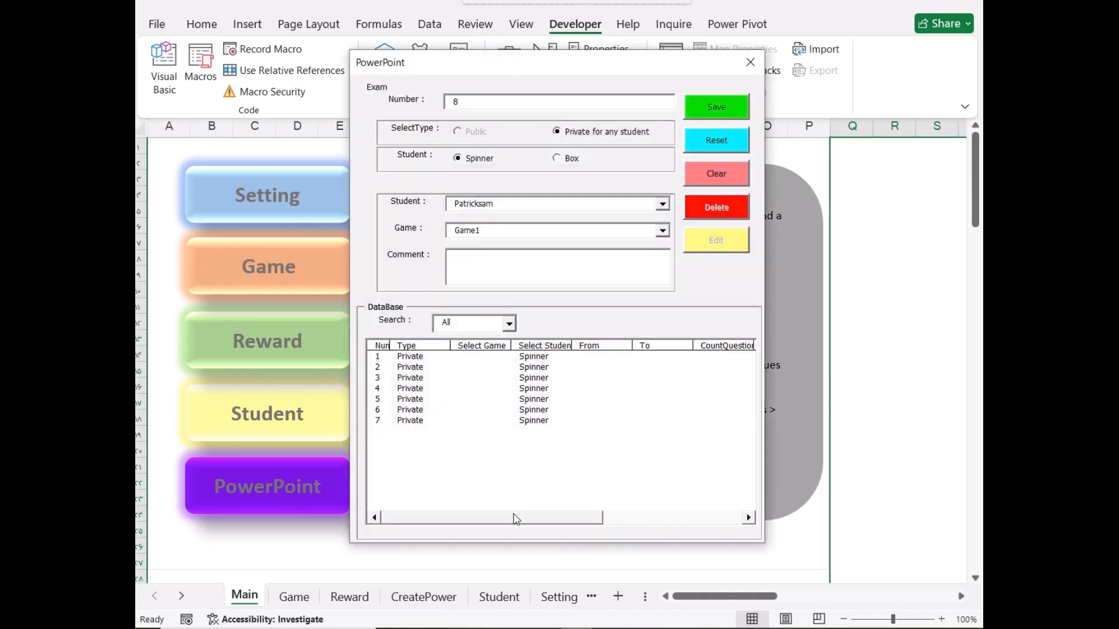
drag(516, 518, 603, 525)
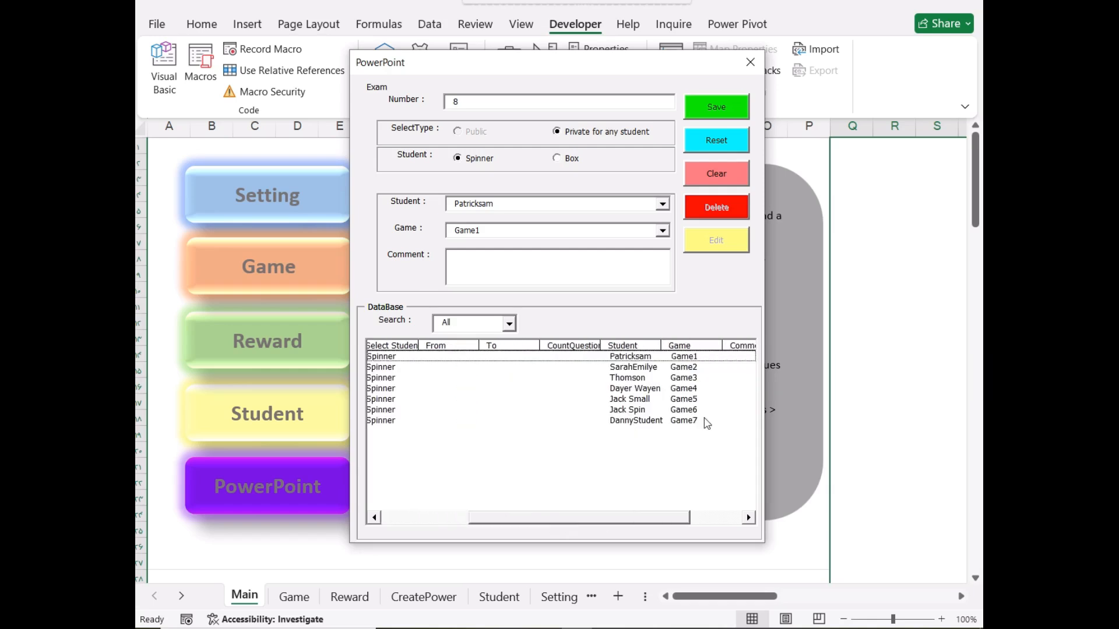
click(678, 421)
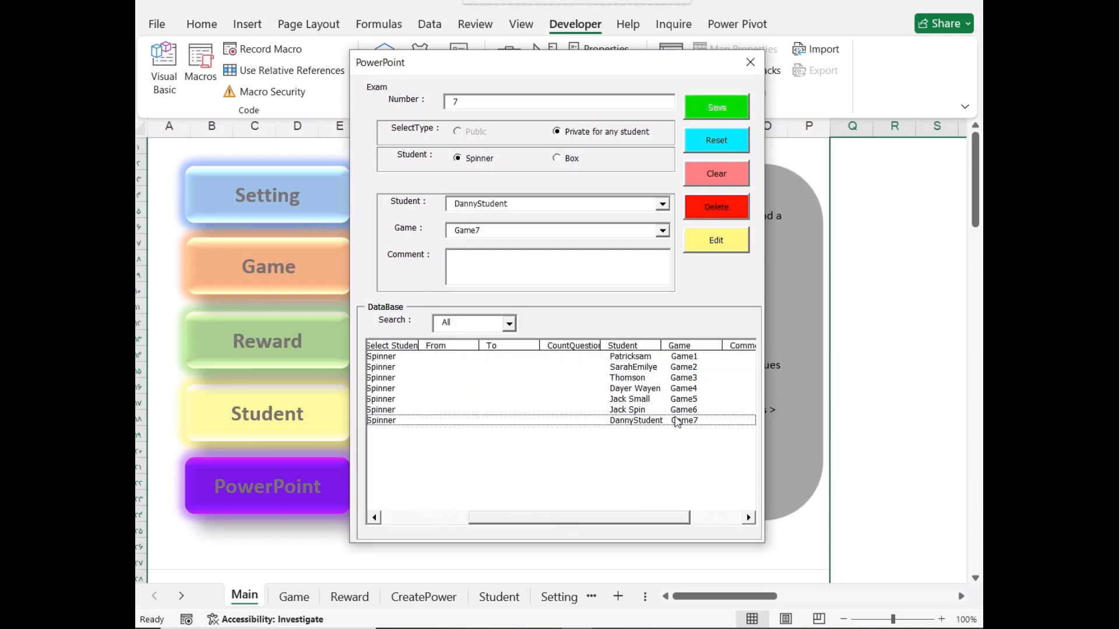
click(750, 61)
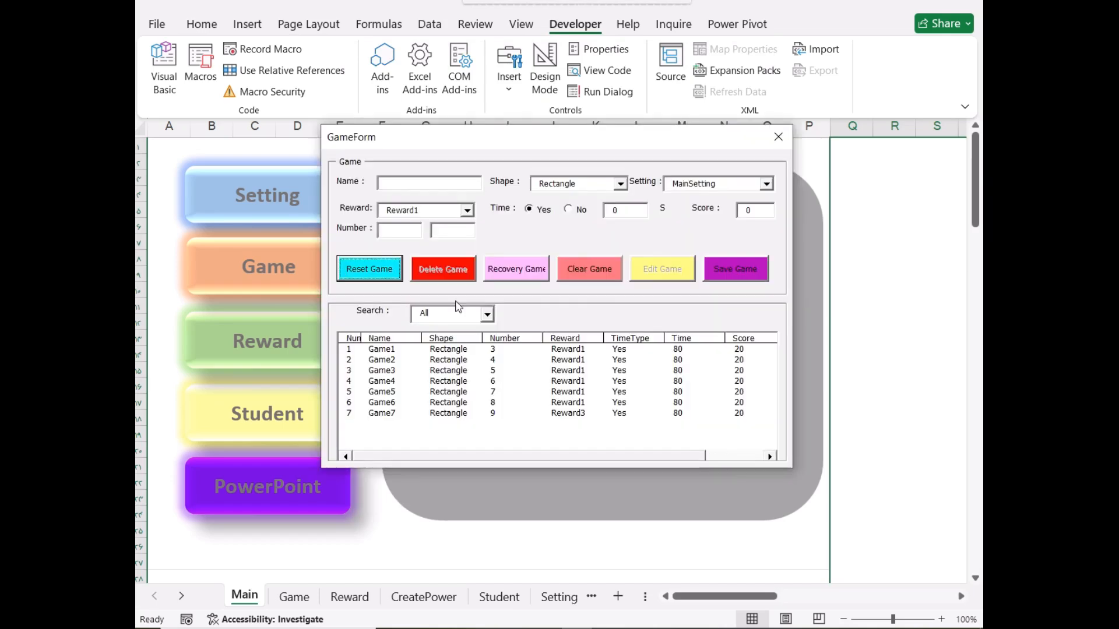
Step: Review Game7's number settings in the game form, and close the form
click(463, 413)
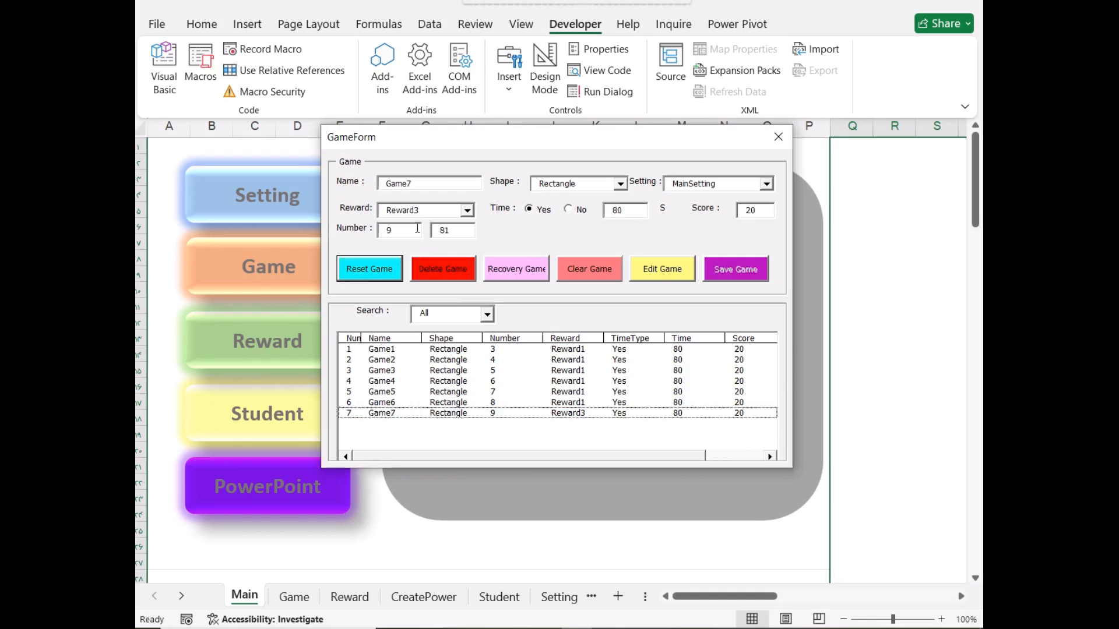
drag(419, 230, 367, 232)
drag(451, 232, 441, 233)
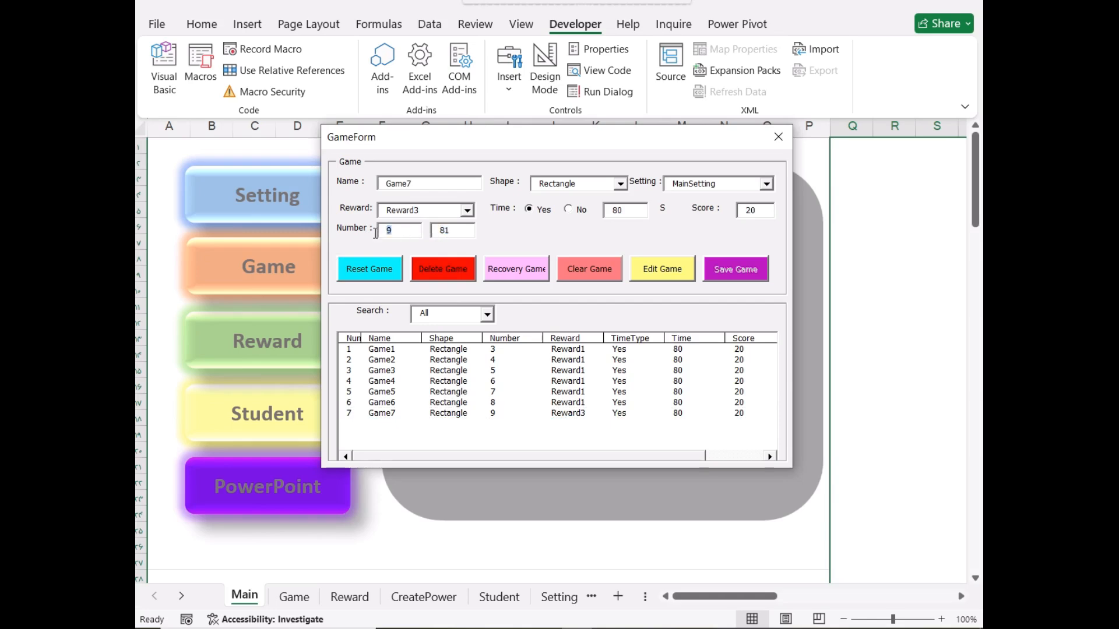
click(786, 144)
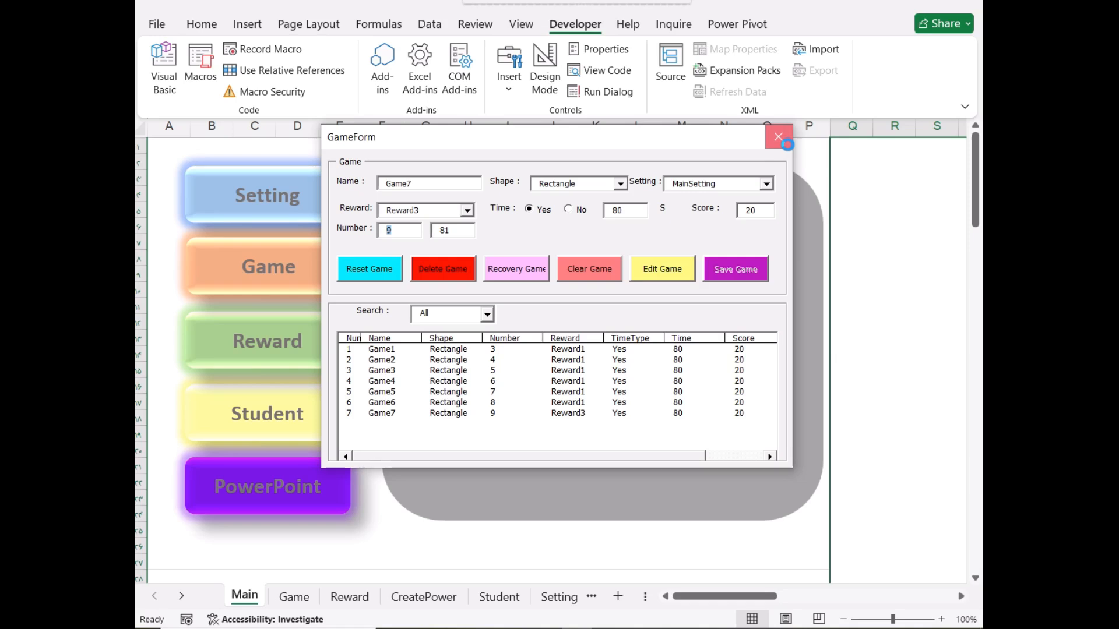
click(787, 144)
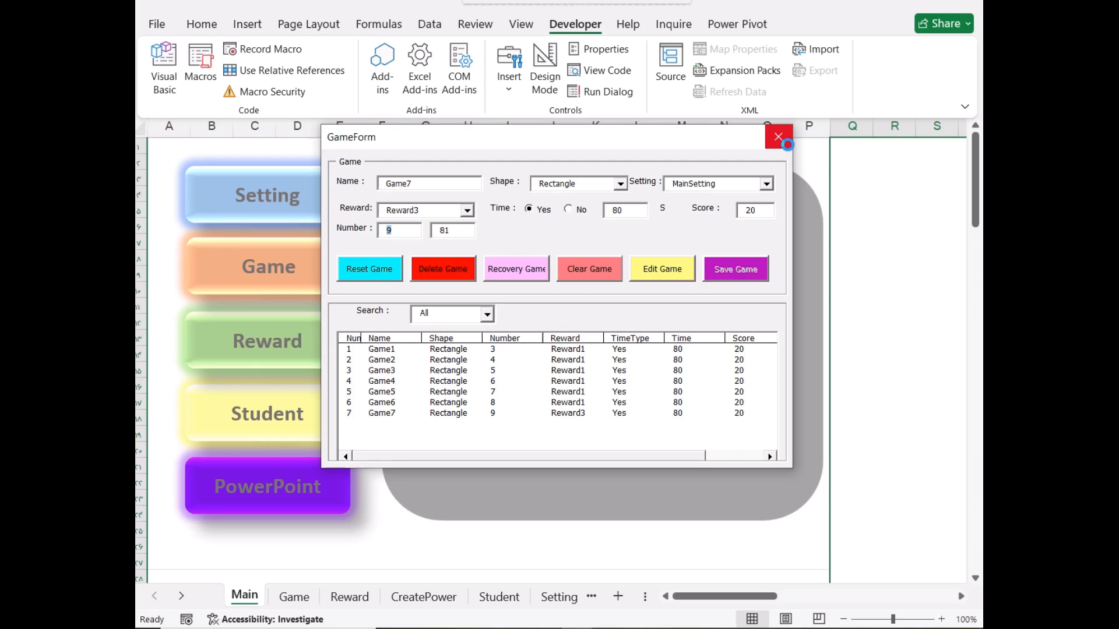
Step: Change private exam 2's student selection to Box, apply the same type to all exams, and close the exam form
click(337, 482)
click(536, 368)
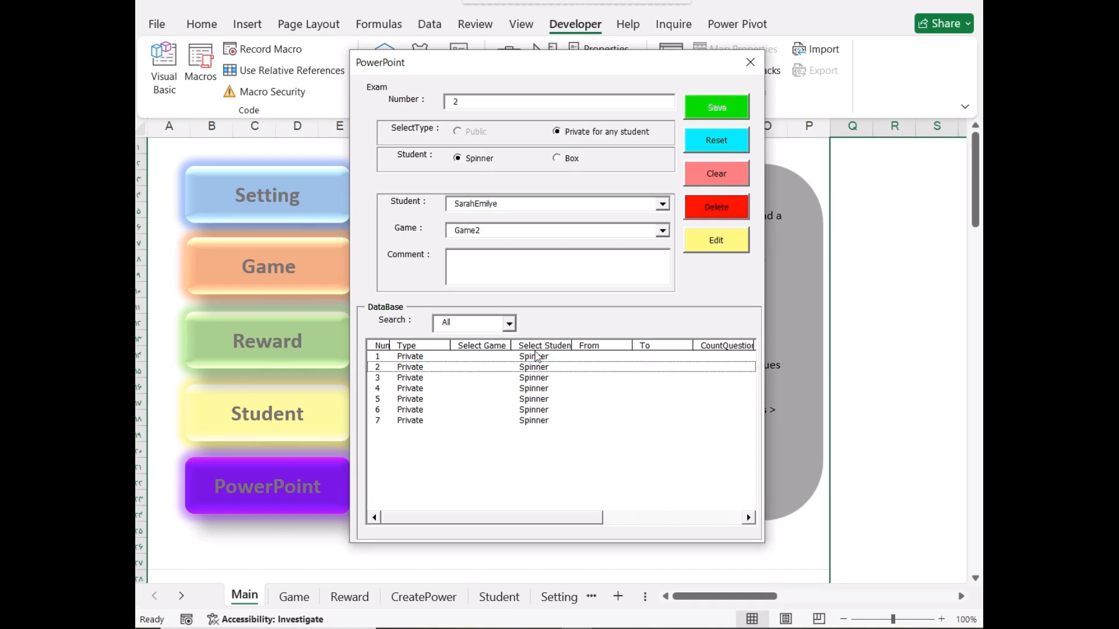
click(568, 159)
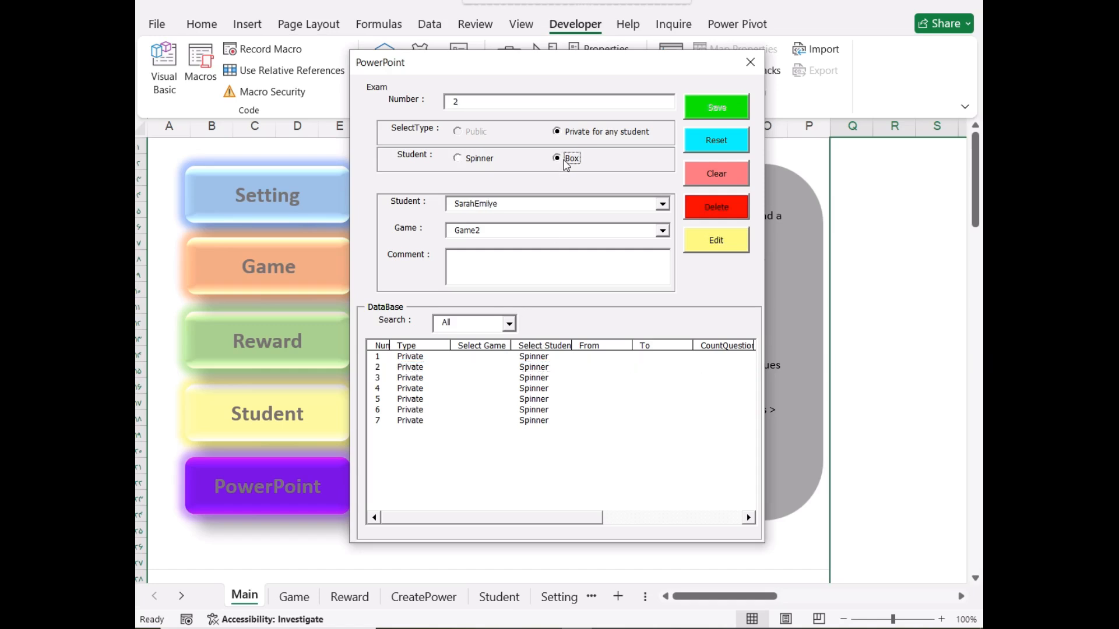
click(733, 249)
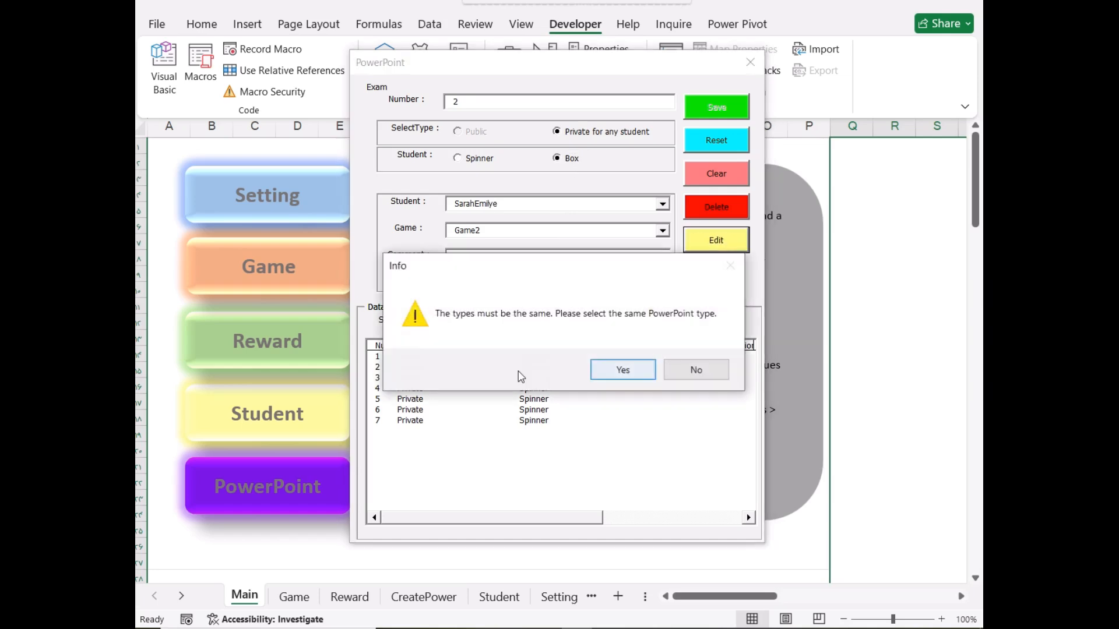
click(612, 374)
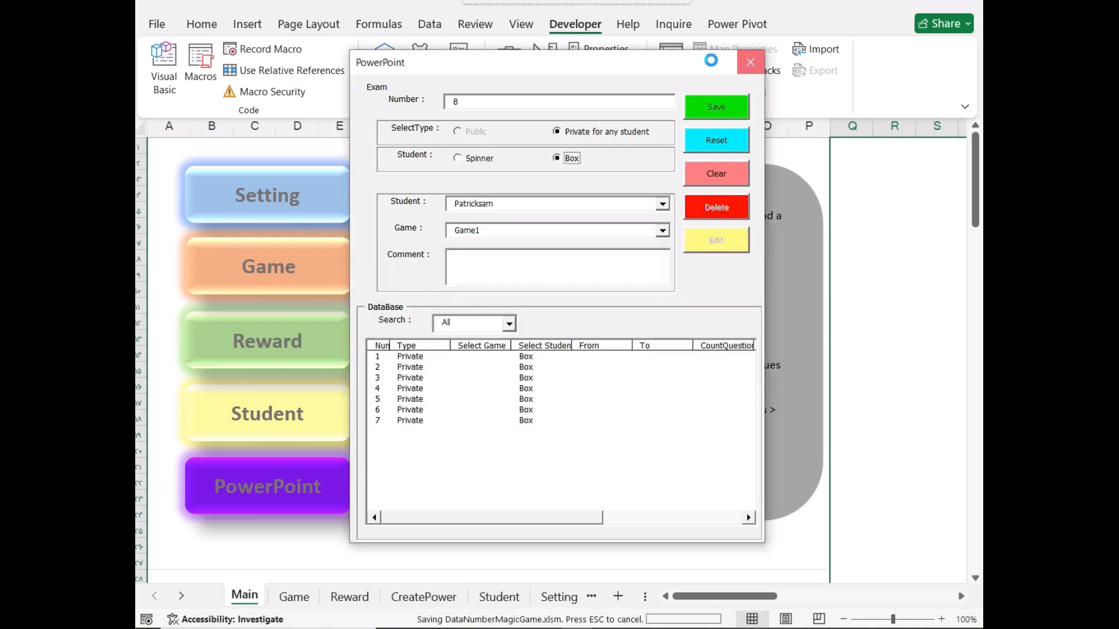
click(750, 62)
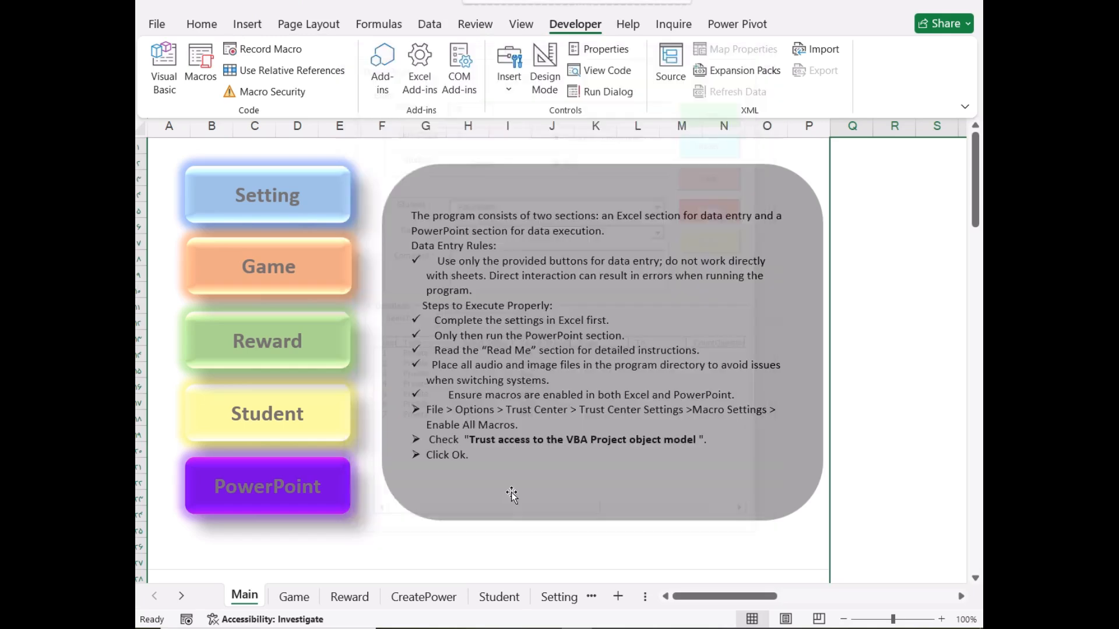
Step: Switch to EduSquare.pptm in PowerPoint, regenerate the game as student boxes with the Magic add-in, and start the slide show
click(609, 628)
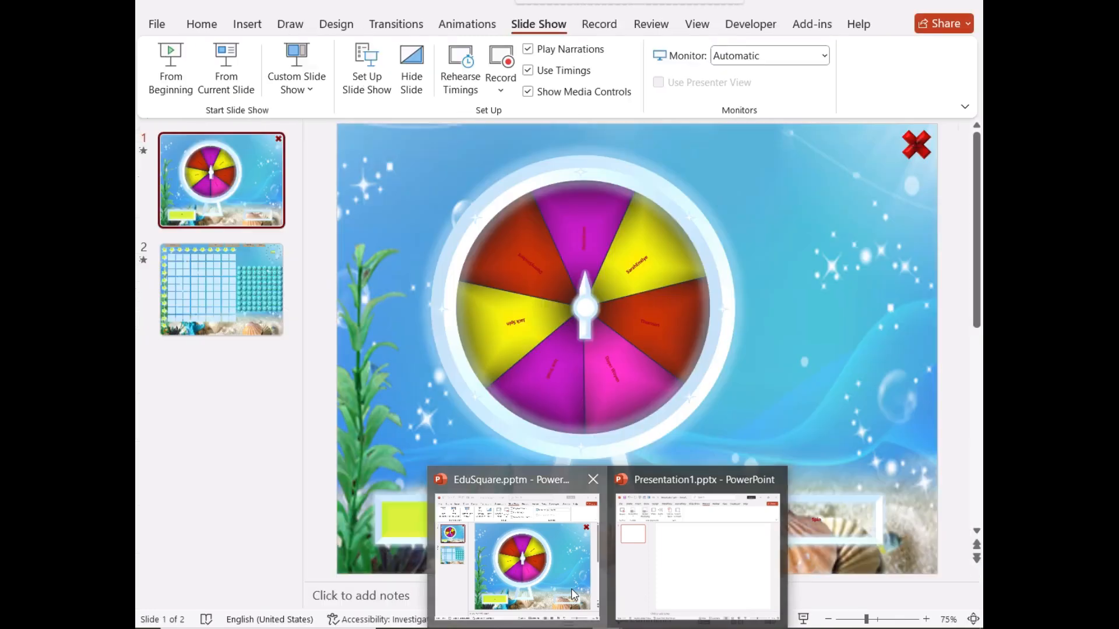
click(572, 589)
click(813, 23)
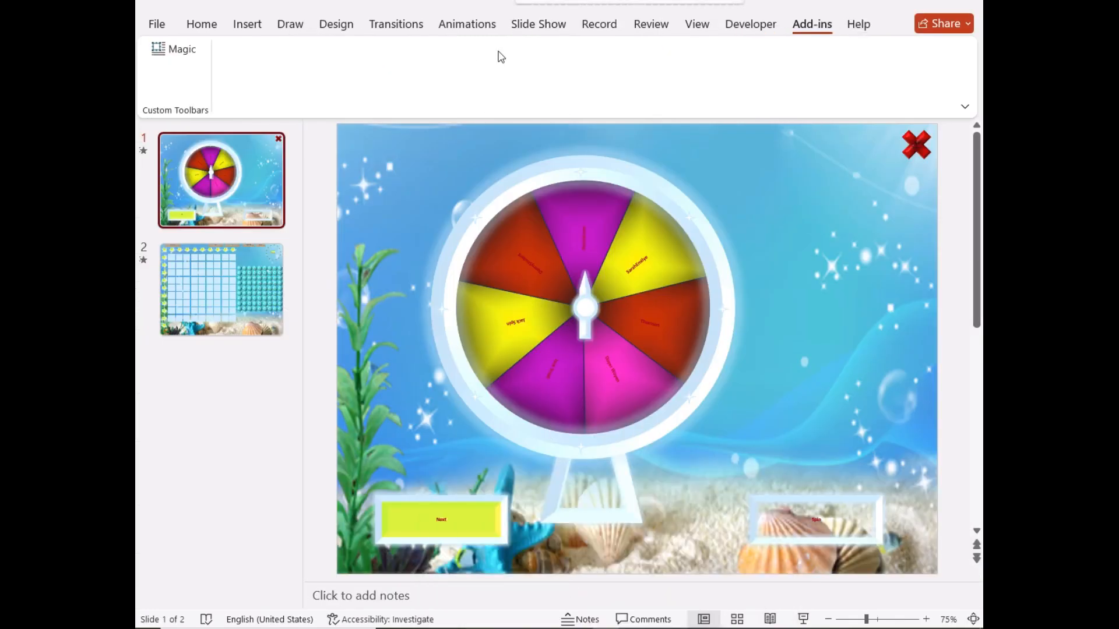
click(186, 51)
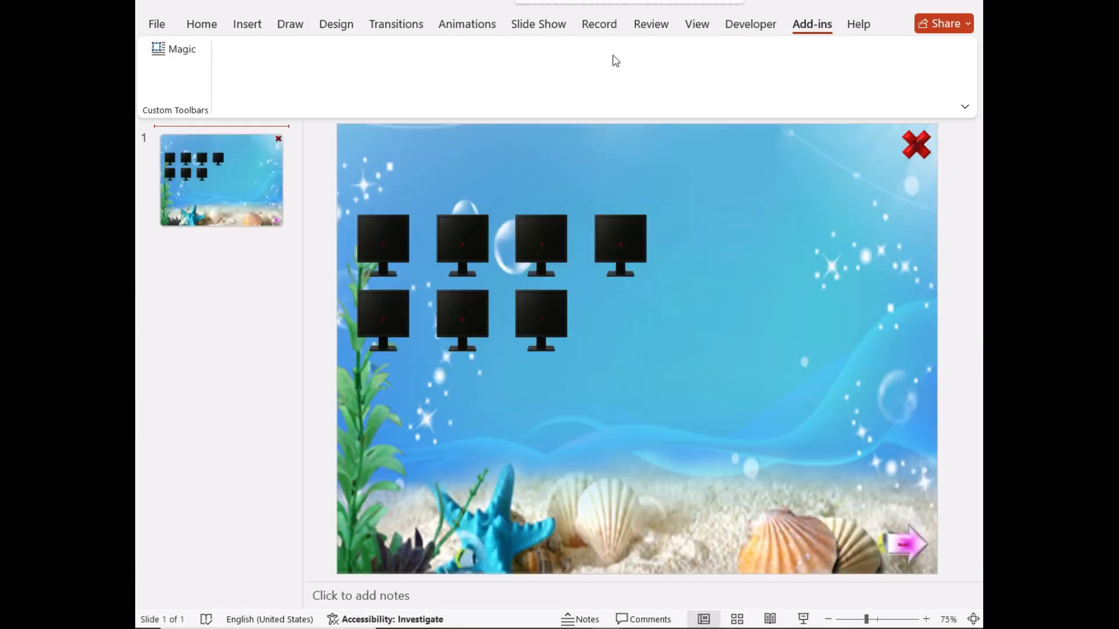
click(542, 26)
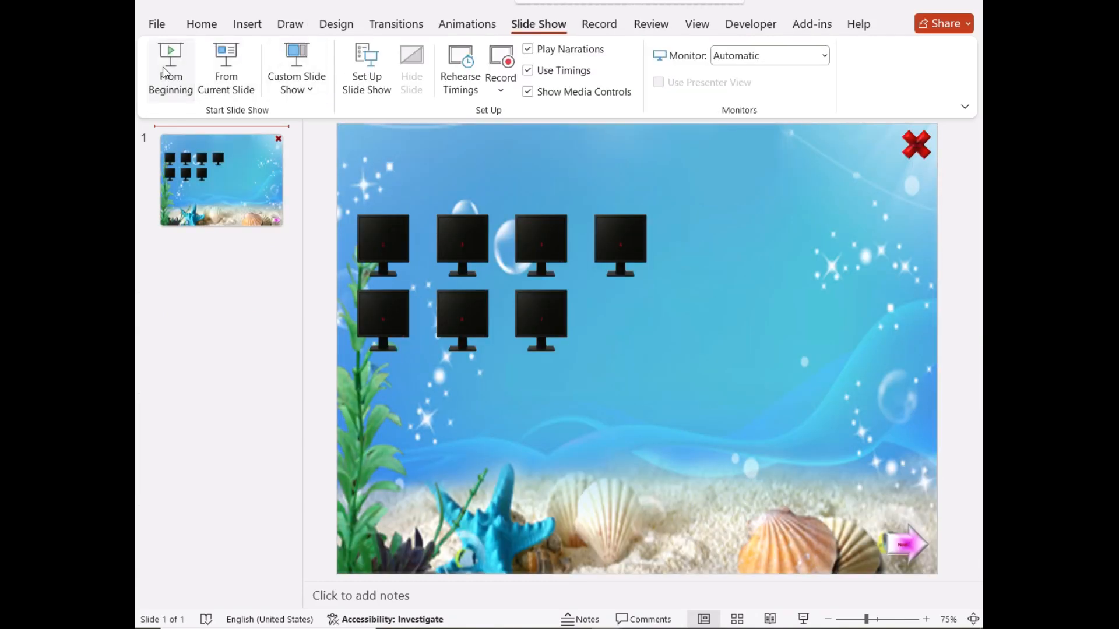
key(F5)
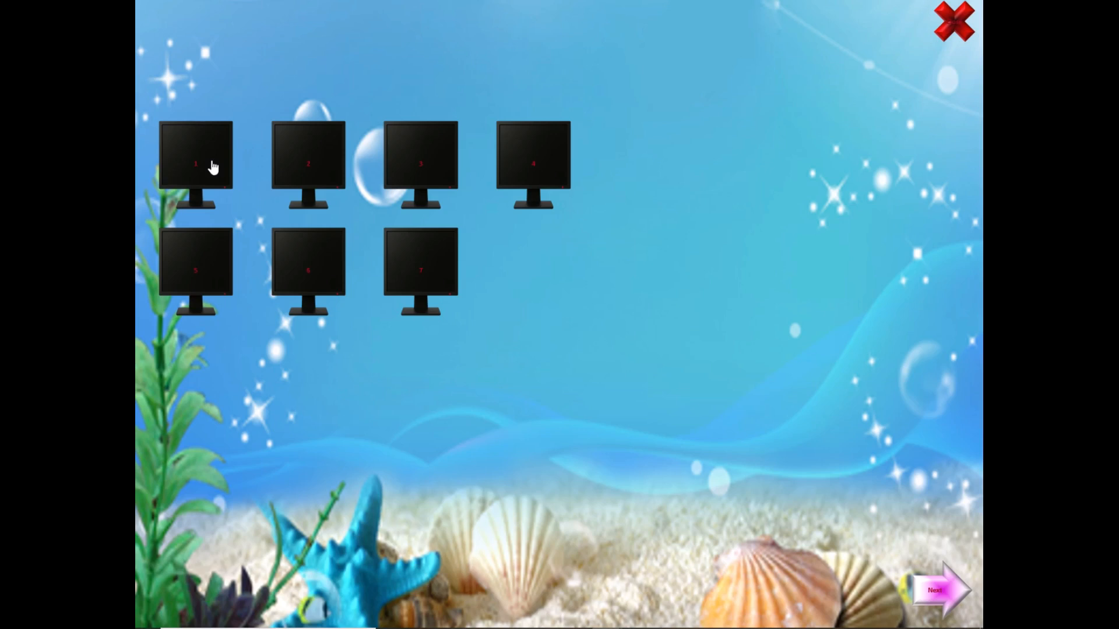
Step: Reveal the student in box 1, open that student's game, return to the home slide, and exit the slide show
click(332, 389)
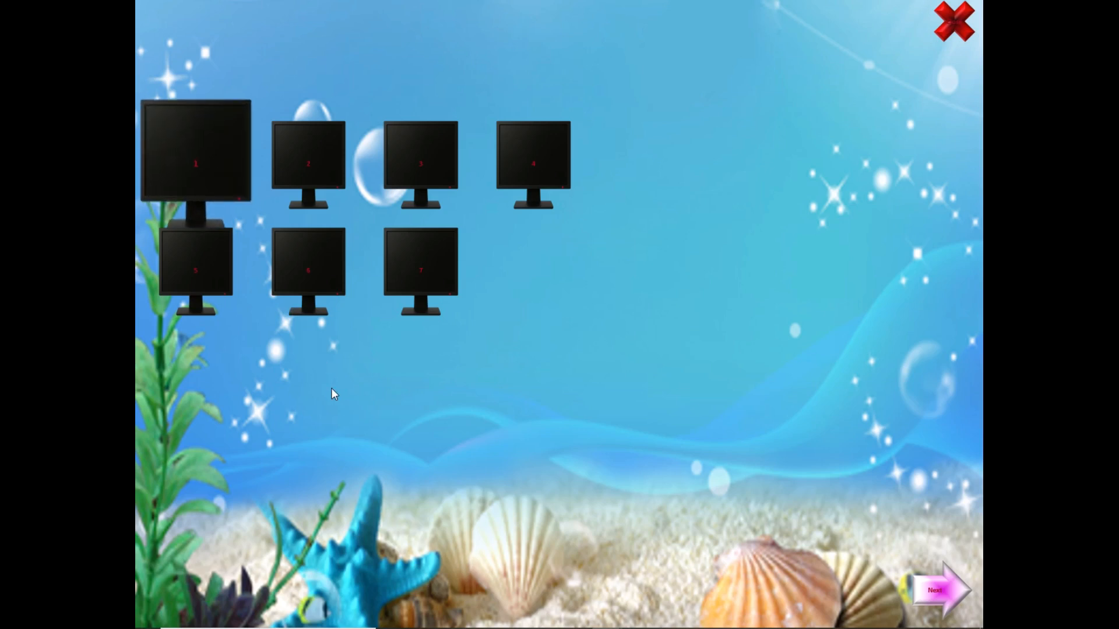
click(194, 137)
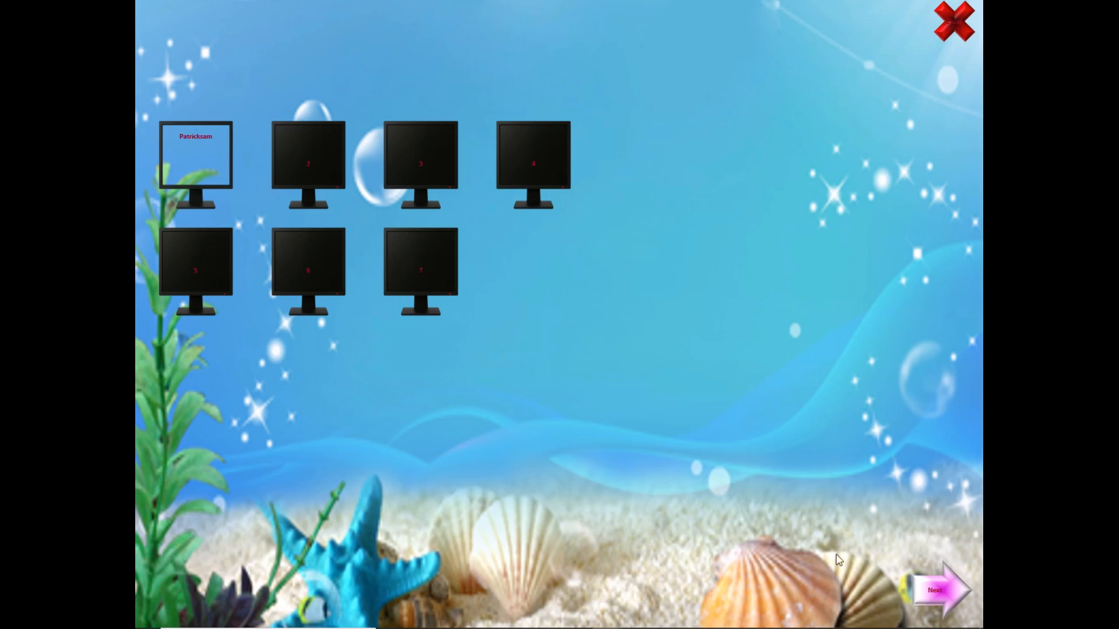
click(936, 591)
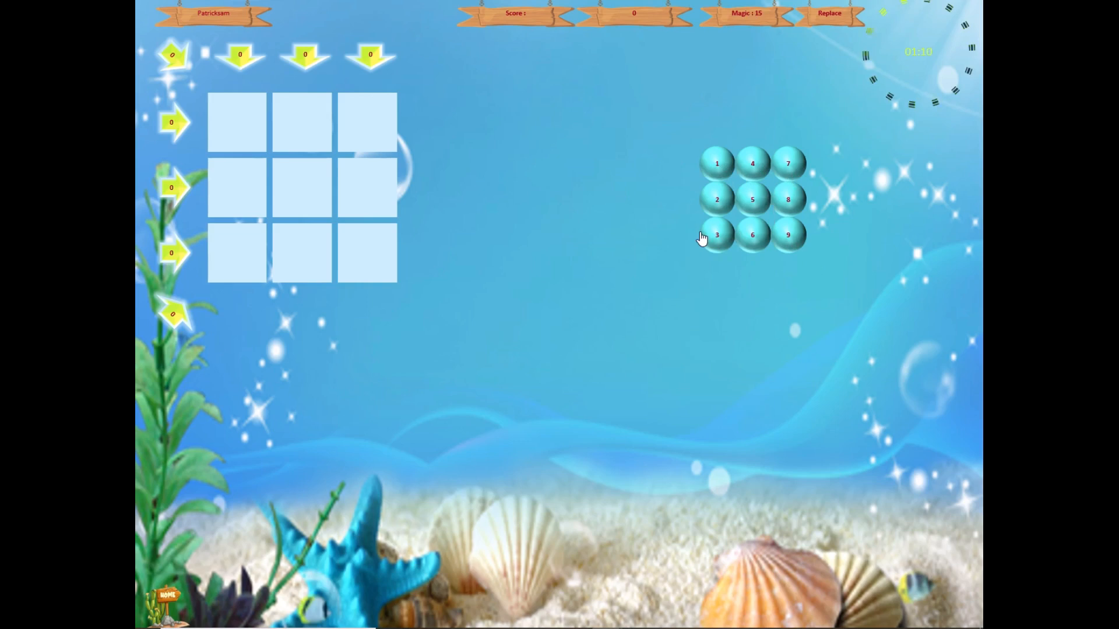
click(167, 597)
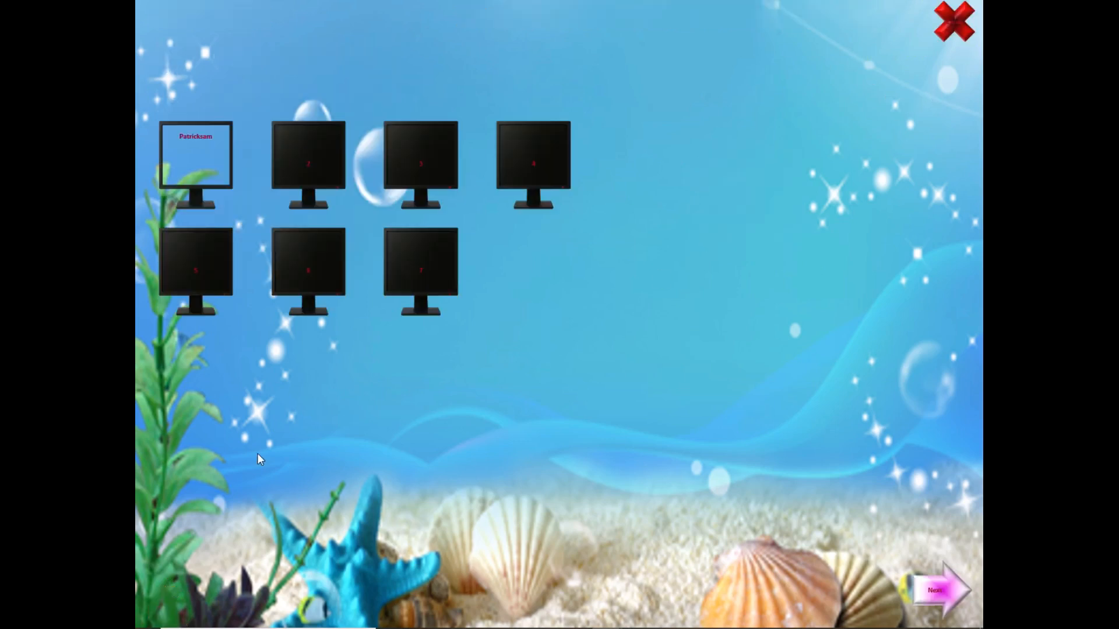
click(957, 32)
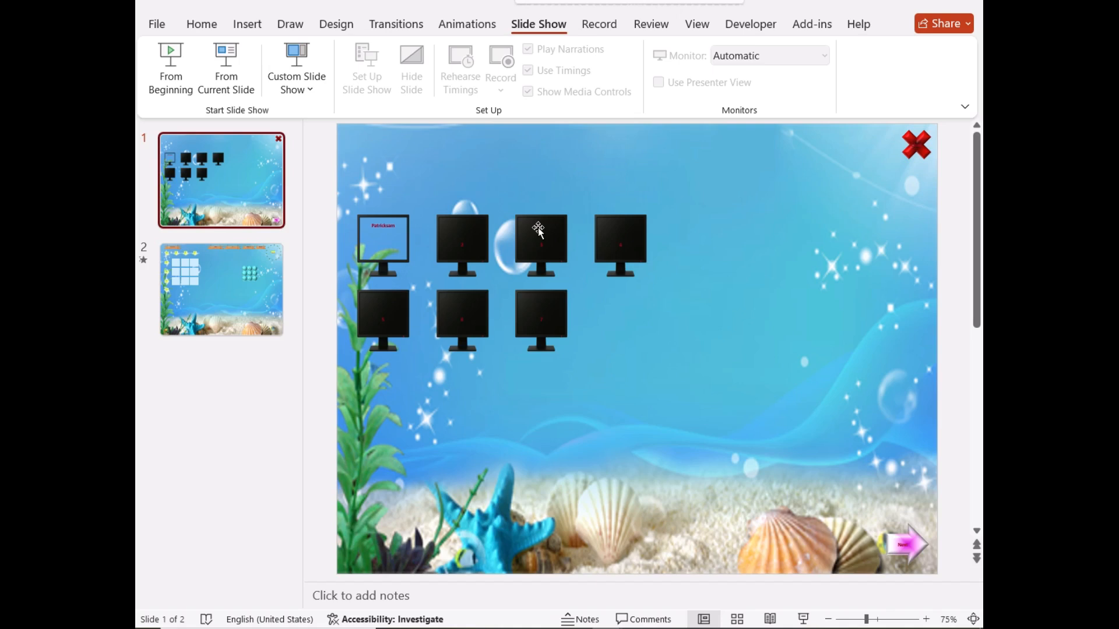